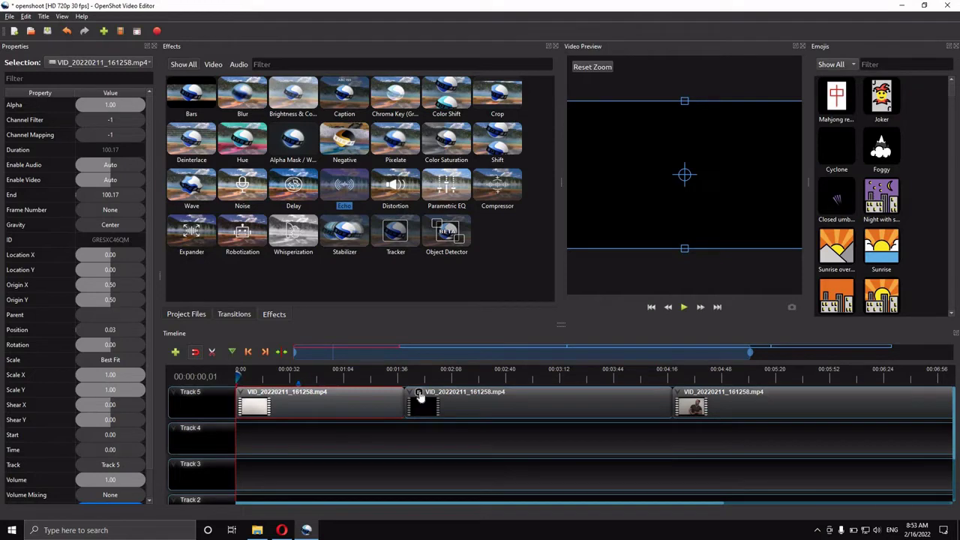
# - Set the second clip's Echo effect to a Time of 1.25 and a Mix of 0.44
pyautogui.click(419, 394)
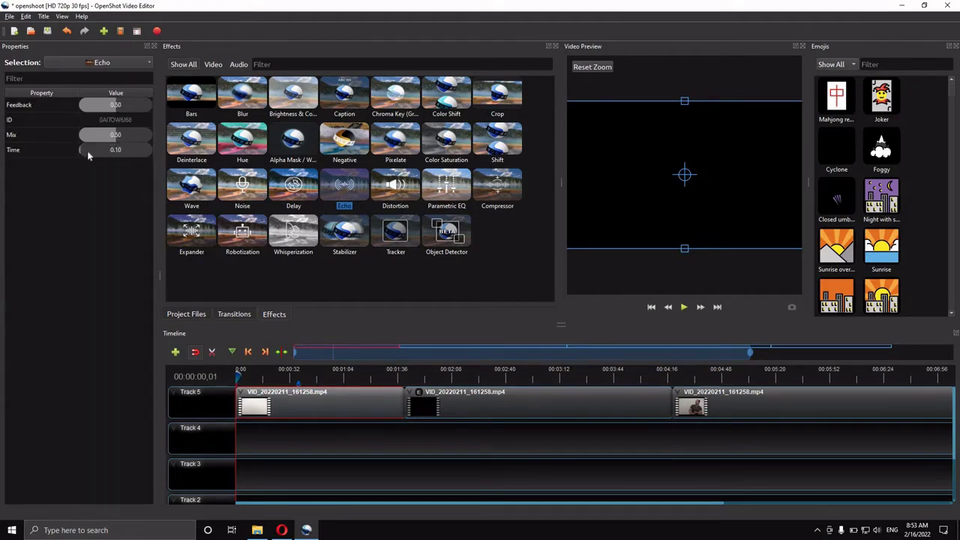
pyautogui.moveTo(112, 154); pyautogui.dragTo(97, 151)
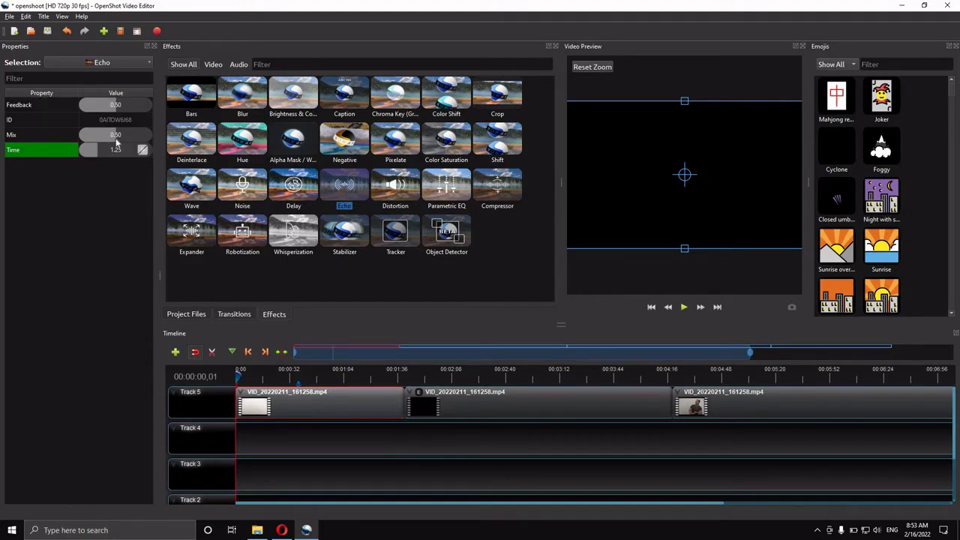
pyautogui.moveTo(106, 141); pyautogui.dragTo(112, 142)
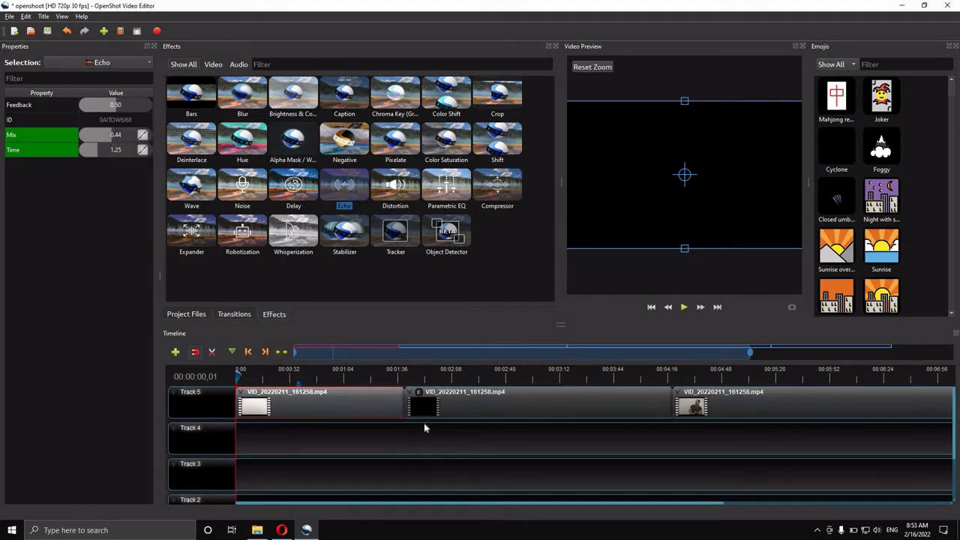
# - Play the timeline from about 1:38, just before the second clip, to hear the echo on its audio
pyautogui.moveTo(384, 372); pyautogui.dragTo(402, 373)
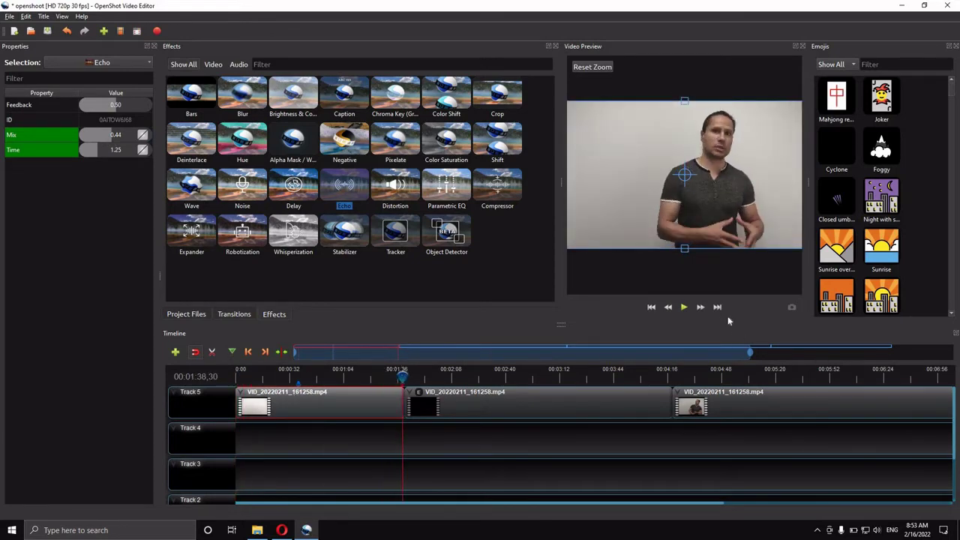
pyautogui.click(685, 308)
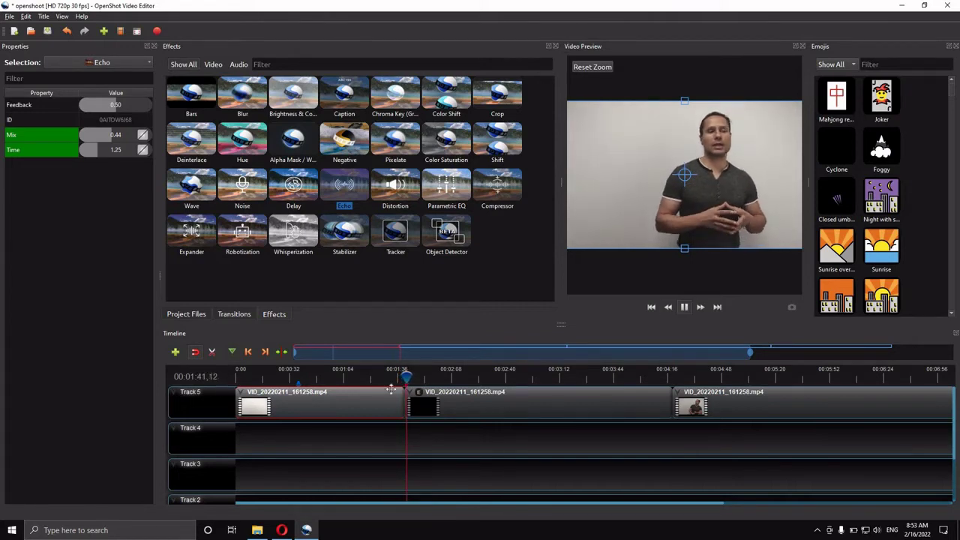
pyautogui.click(685, 308)
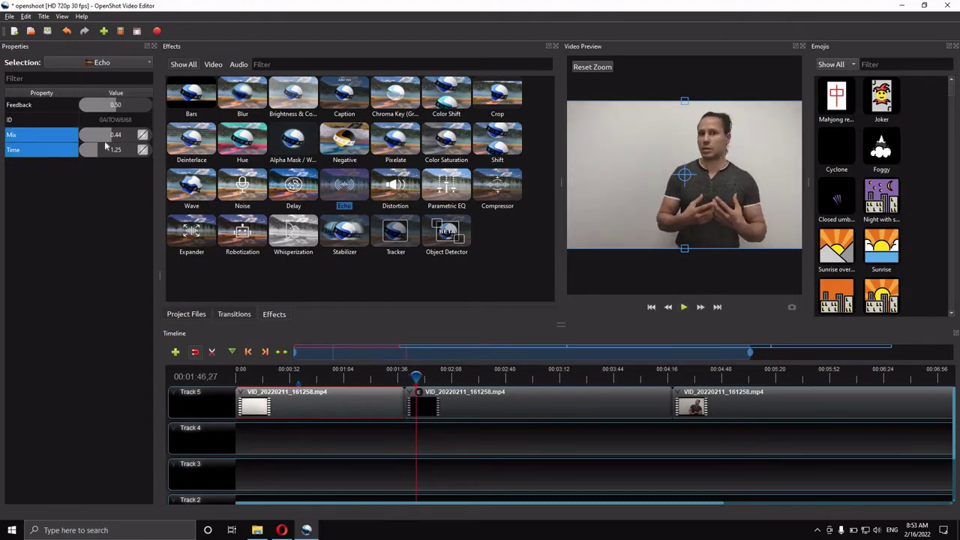
# - Set the Echo effect's Mix to 0.26 and Time to 0.44, and preview the second clip
pyautogui.moveTo(113, 139); pyautogui.dragTo(85, 158)
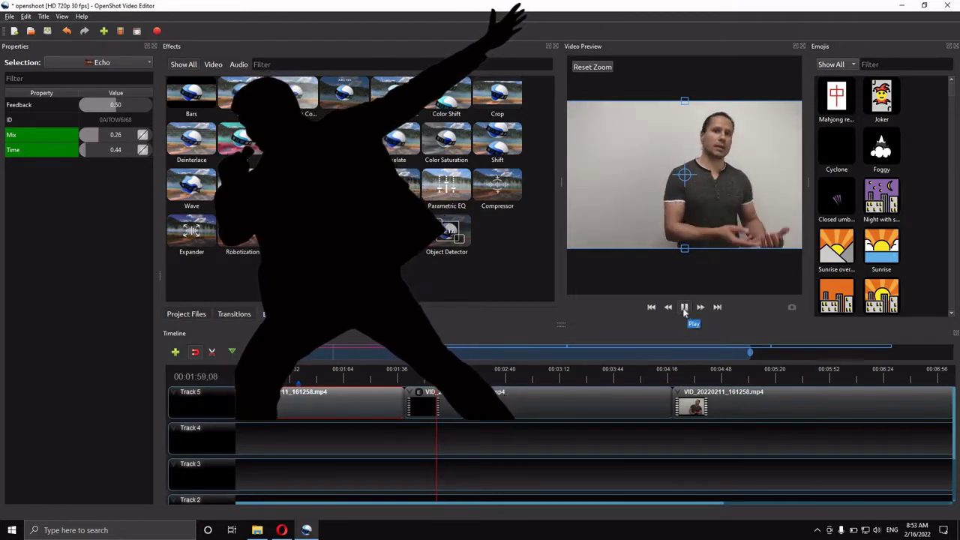
pyautogui.click(684, 309)
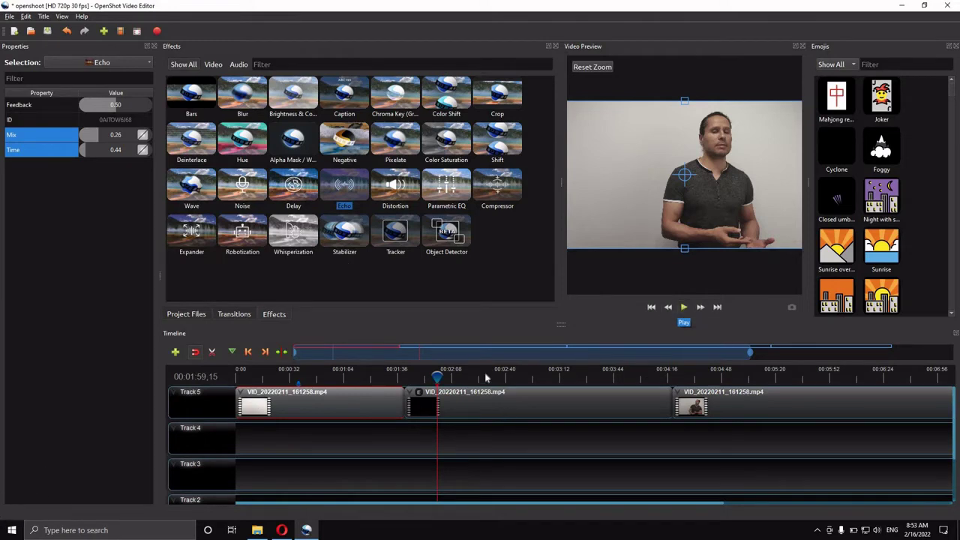
# - Remove the Echo effect from the second clip on Track 5 and play a short stretch to check the audio
pyautogui.rightClick(418, 395)
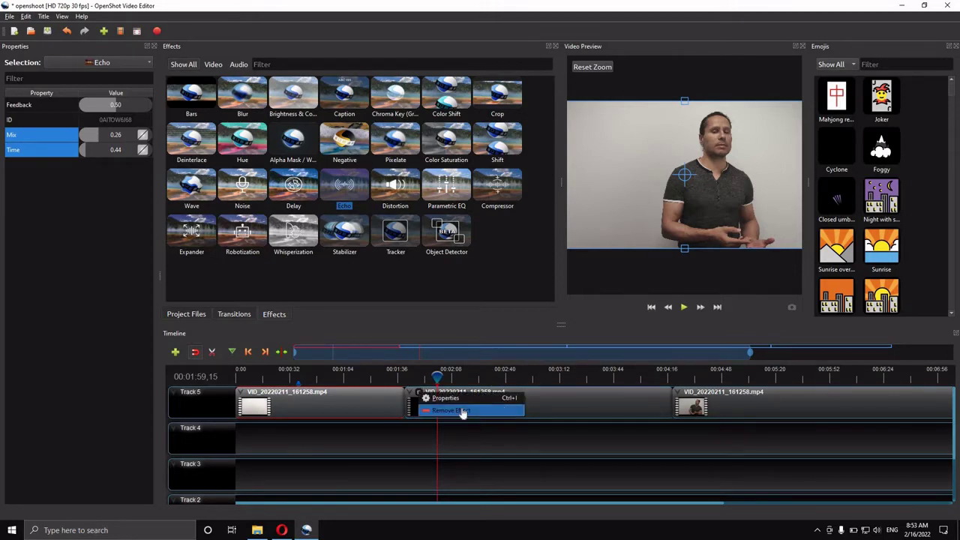
pyautogui.click(457, 411)
pyautogui.click(685, 306)
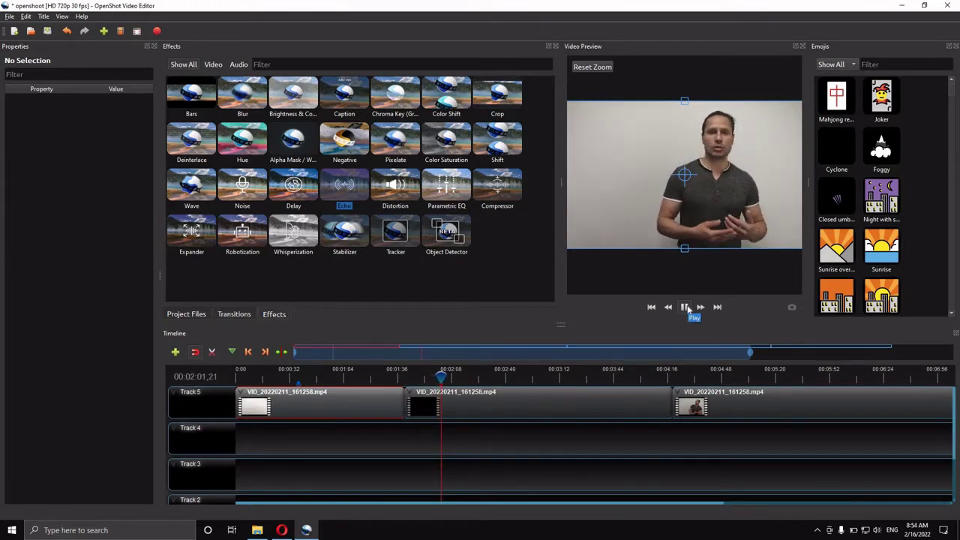
pyautogui.click(685, 307)
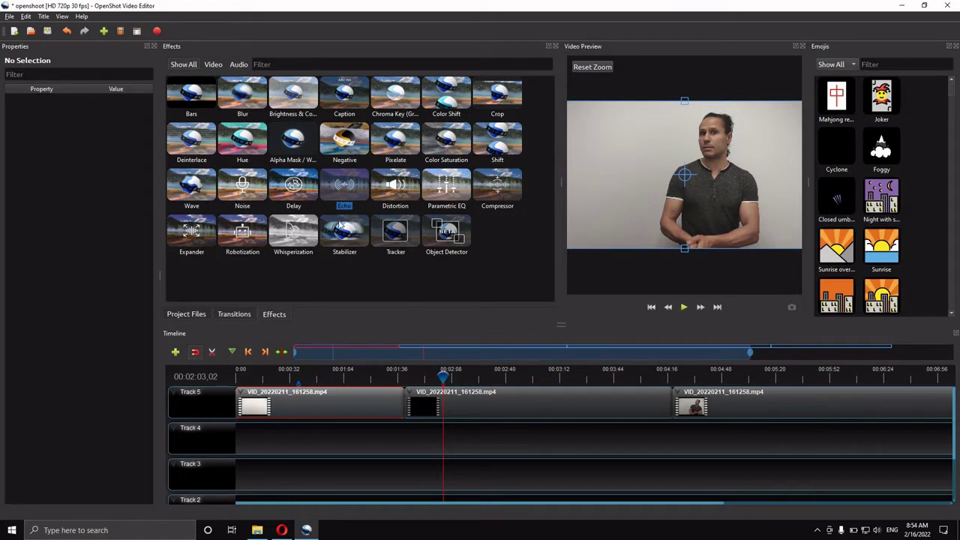
# - Apply the Robotization effect to the second clip on Track 5 and show the effect's properties
pyautogui.click(458, 195)
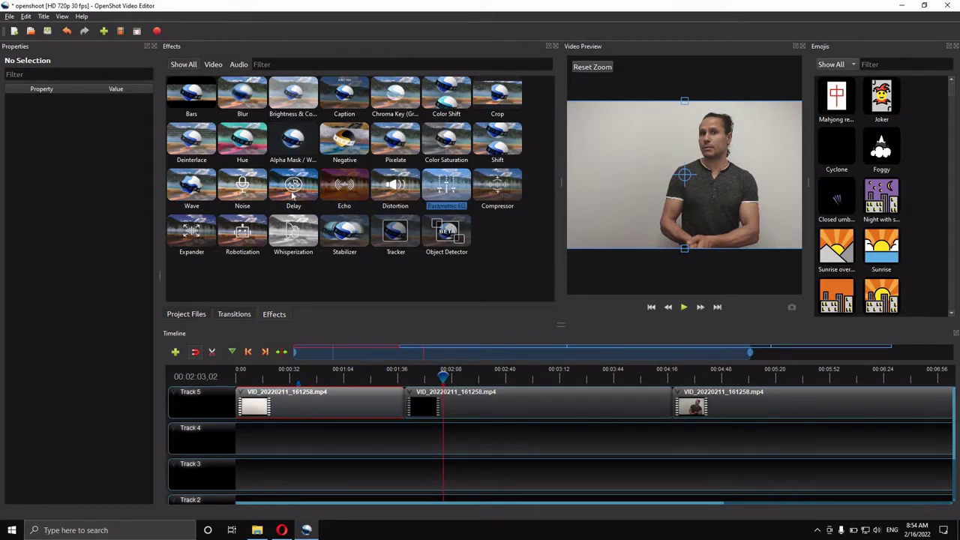
pyautogui.click(241, 192)
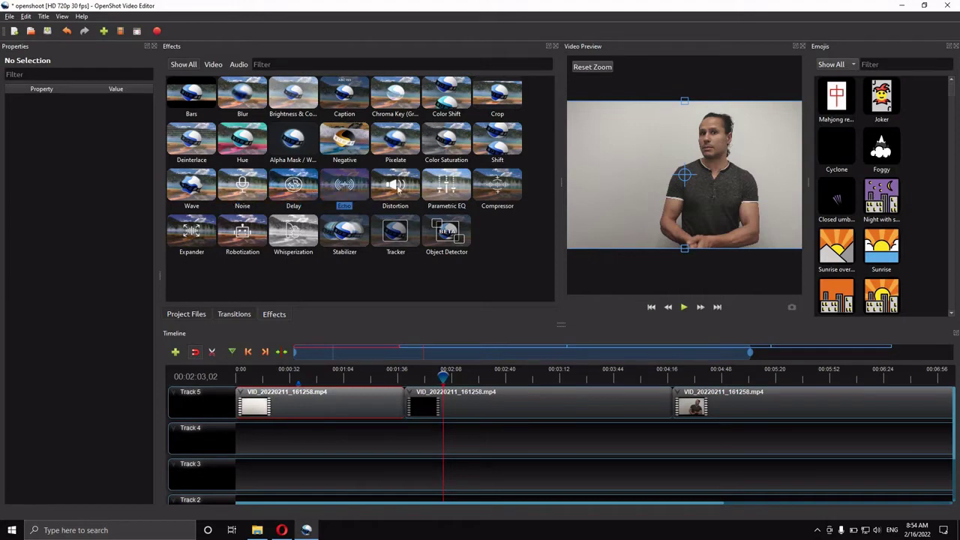
pyautogui.click(446, 187)
pyautogui.press('Right')
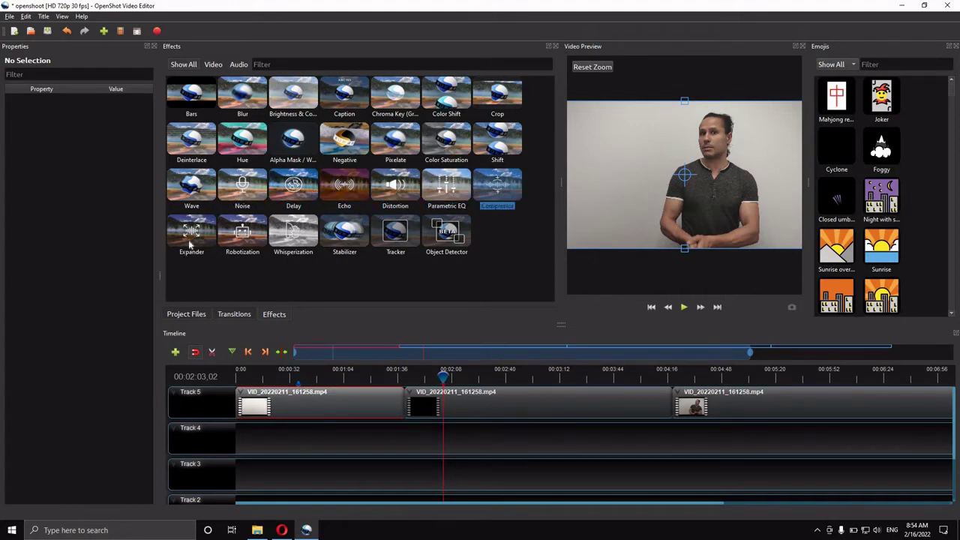
pyautogui.click(241, 233)
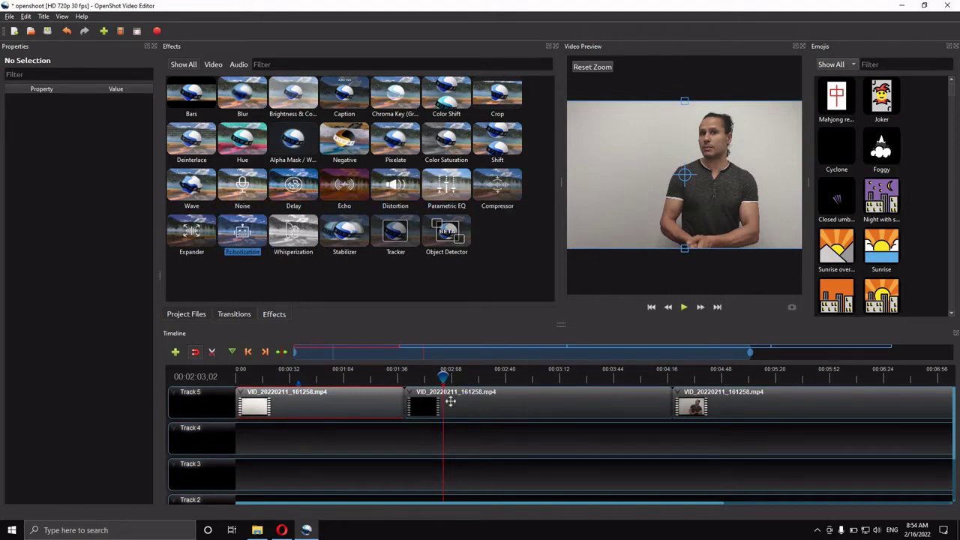
pyautogui.moveTo(450, 402); pyautogui.dragTo(450, 402)
pyautogui.click(418, 391)
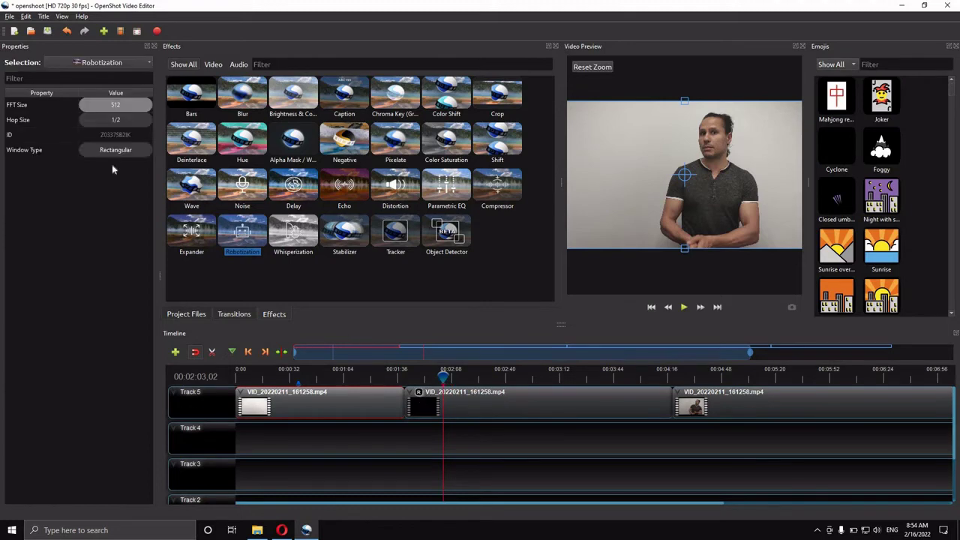
# - Preview the second clip with the Robotization effect, adjusting the system volume while it plays
pyautogui.click(683, 307)
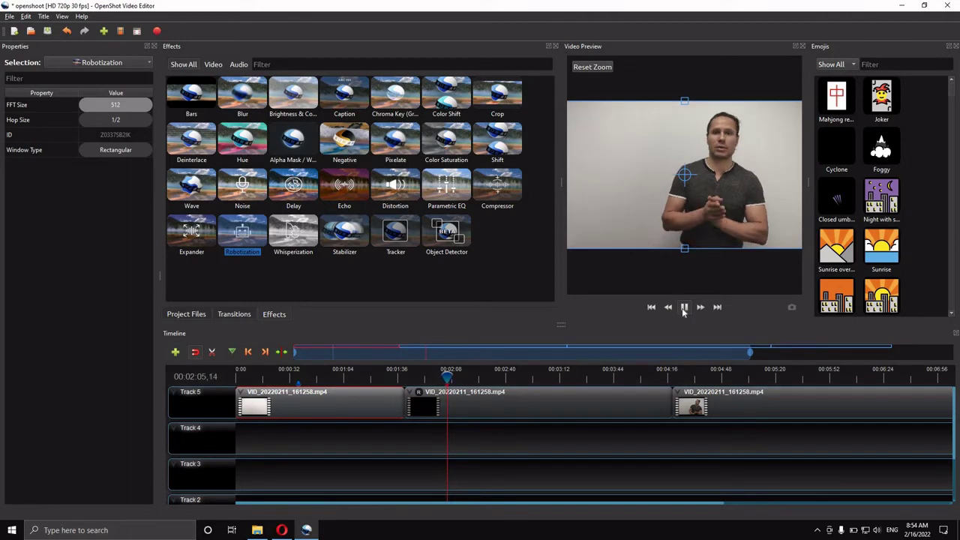
pyautogui.press('XF86AudioLowerVolume')
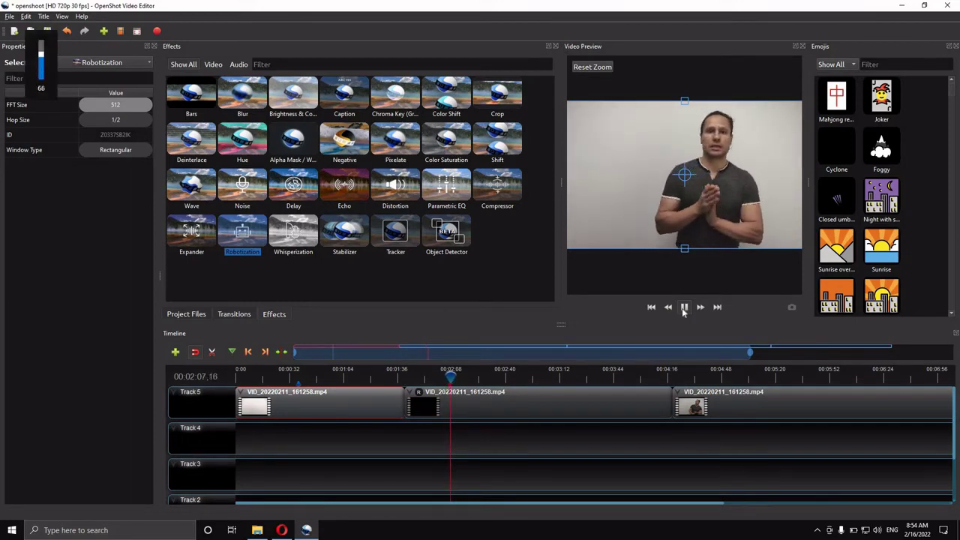
pyautogui.press('XF86AudioRaiseVolume')
pyautogui.press('XF86AudioRaiseVolume')
pyautogui.press('XF86AudioRaiseVolume')
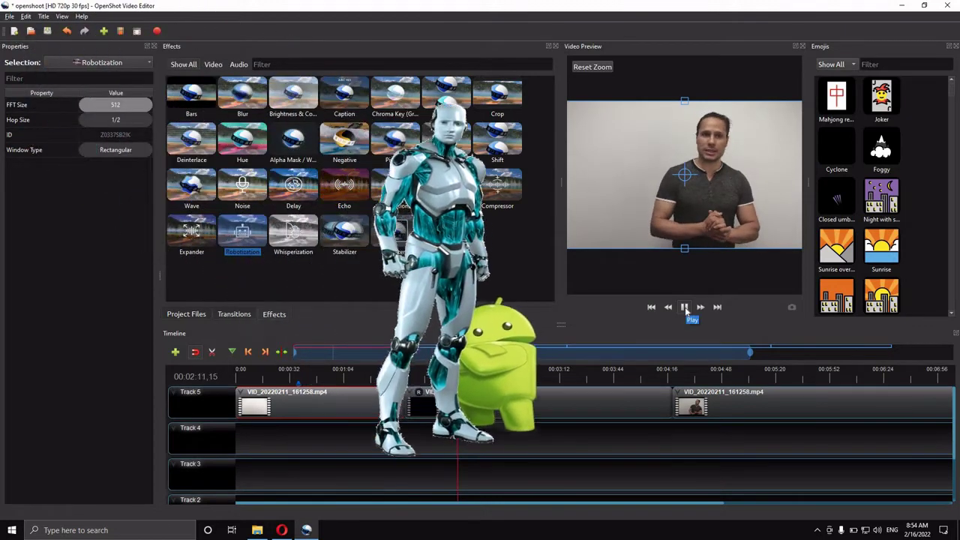
pyautogui.click(685, 307)
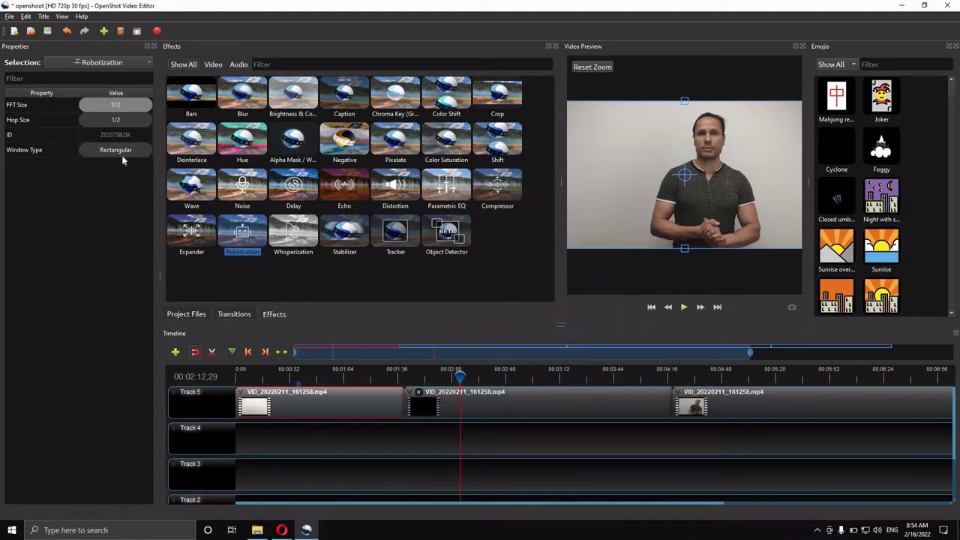
# - Set the Robotization effect's Window Type to Bart Lett and preview the second clip
pyautogui.moveTo(104, 153); pyautogui.dragTo(143, 155)
pyautogui.click(684, 307)
pyautogui.moveTo(129, 153); pyautogui.dragTo(109, 150)
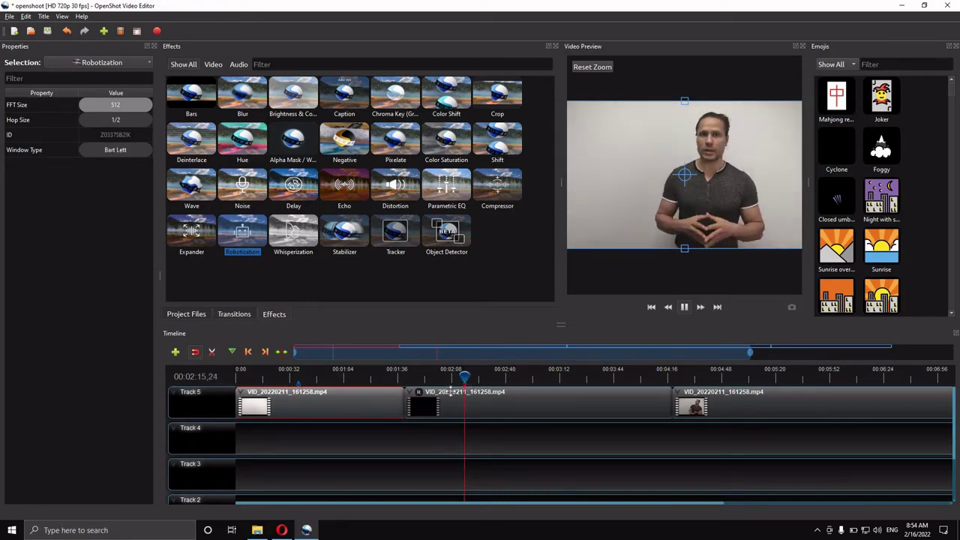
pyautogui.click(684, 307)
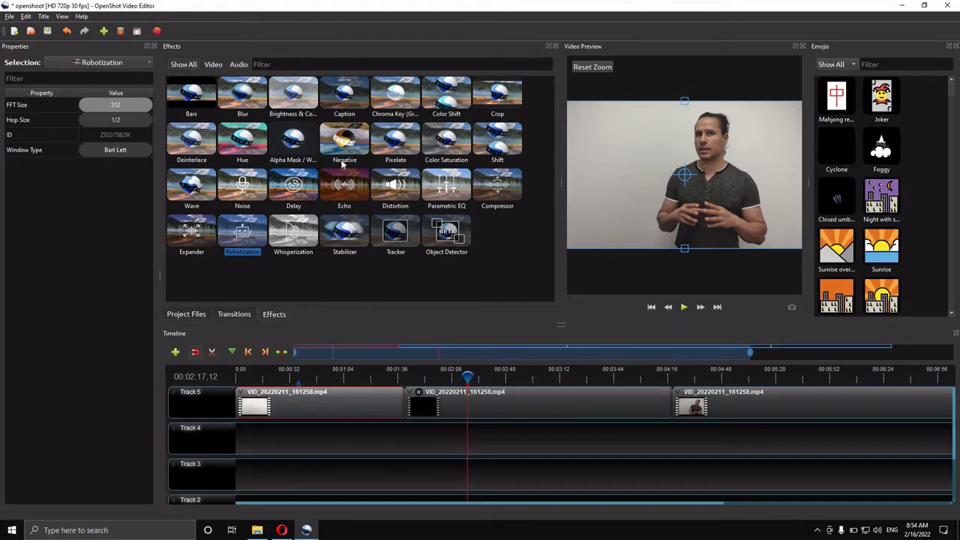
# - Remove the Robotization effect from the second clip and move the playhead back to about 1:38
pyautogui.rightClick(418, 392)
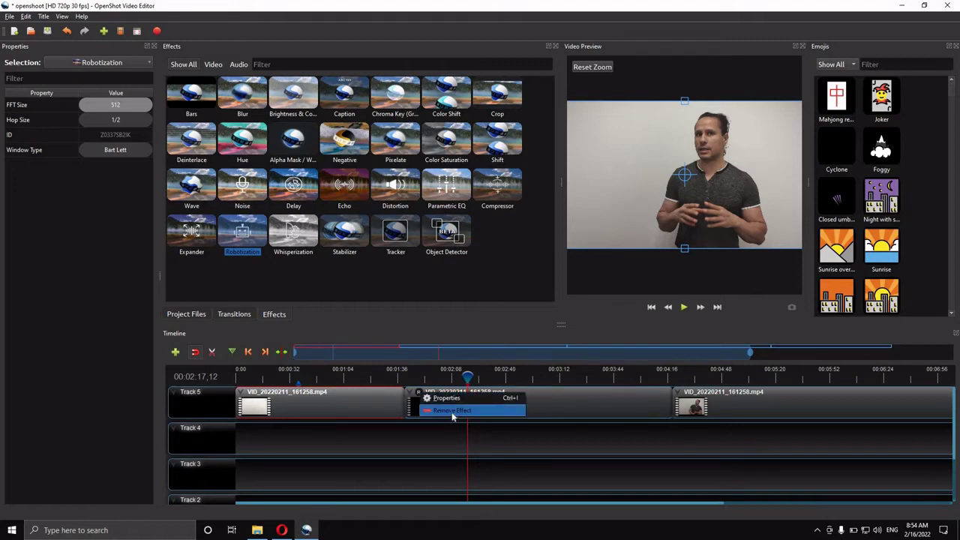
pyautogui.click(453, 412)
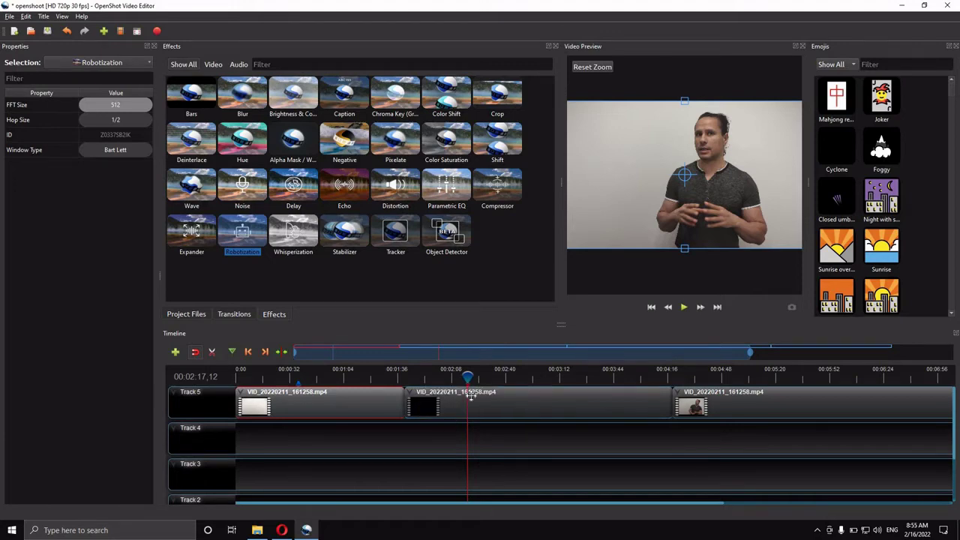
pyautogui.click(424, 377)
pyautogui.moveTo(399, 376); pyautogui.dragTo(403, 376)
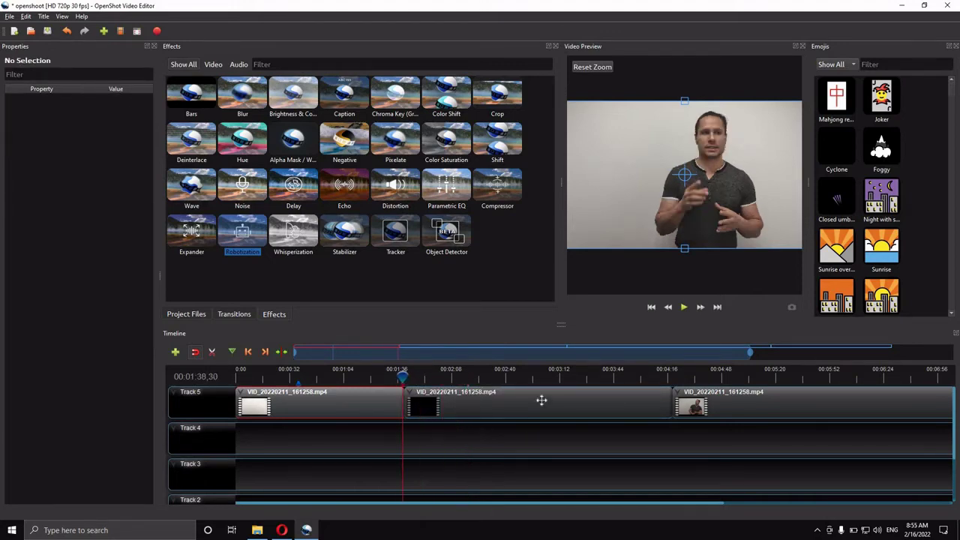
# - Select the first clip on Track 5 and look through its available clip operations, including Volume
pyautogui.click(530, 401)
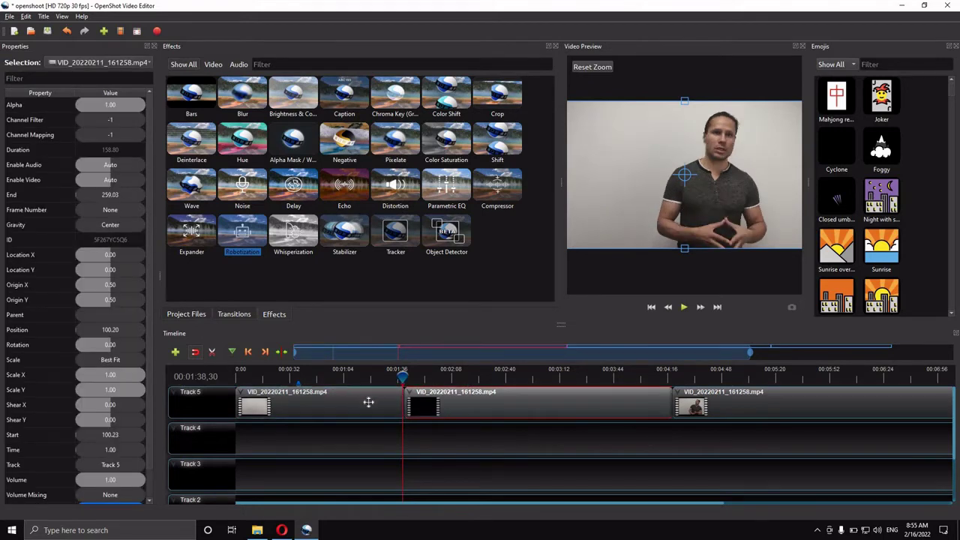
pyautogui.click(335, 408)
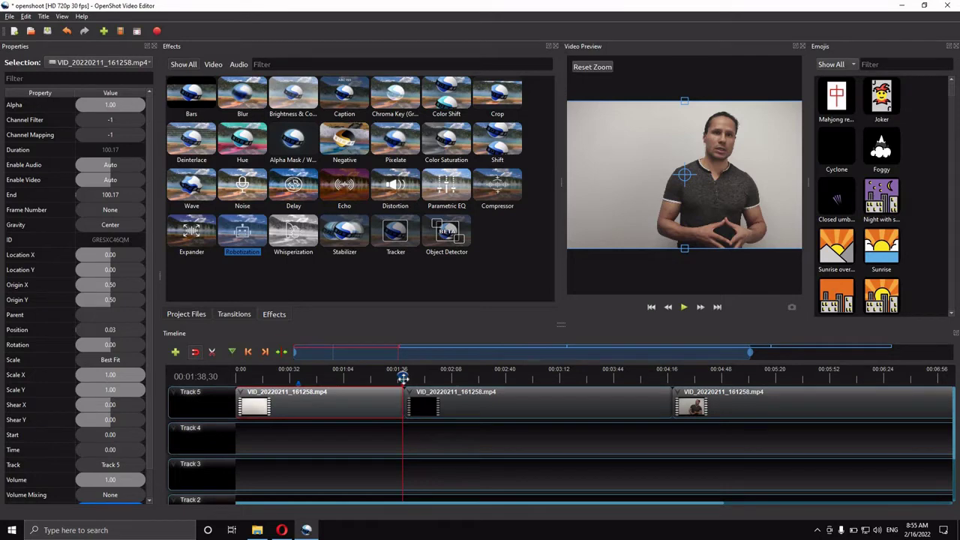
pyautogui.rightClick(350, 406)
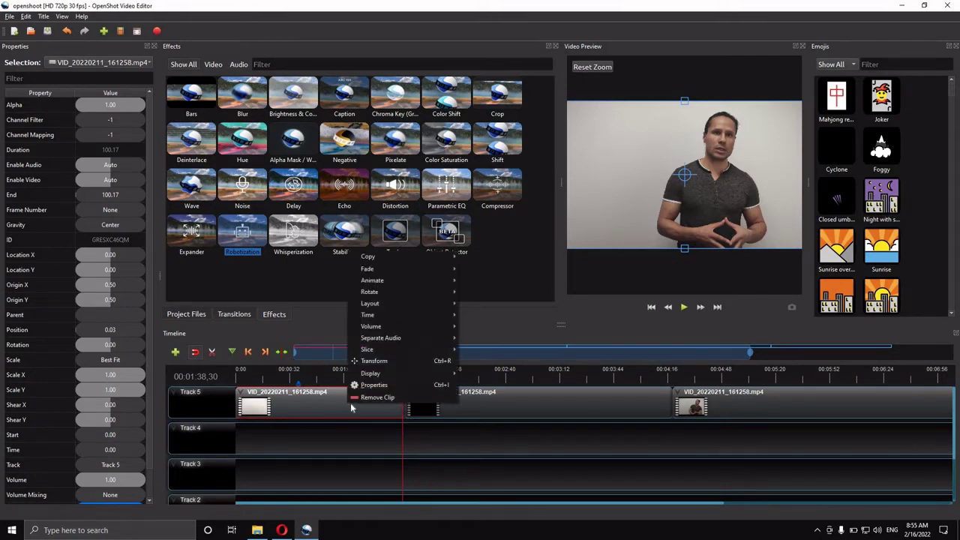
pyautogui.moveTo(388, 330)
pyautogui.click(398, 383)
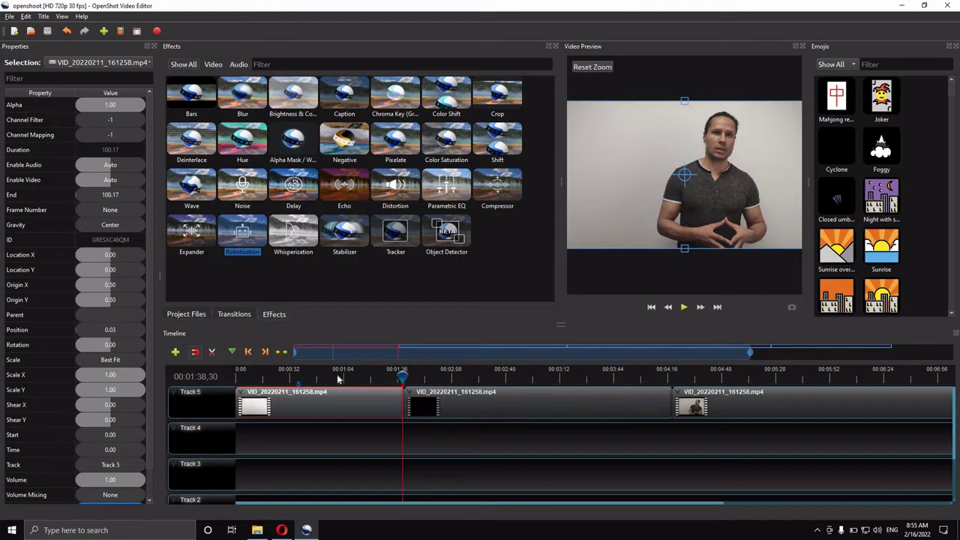
# - Return the playhead to the start of the timeline and set the first clip's Volume to 0.11
pyautogui.moveTo(337, 381); pyautogui.dragTo(253, 377)
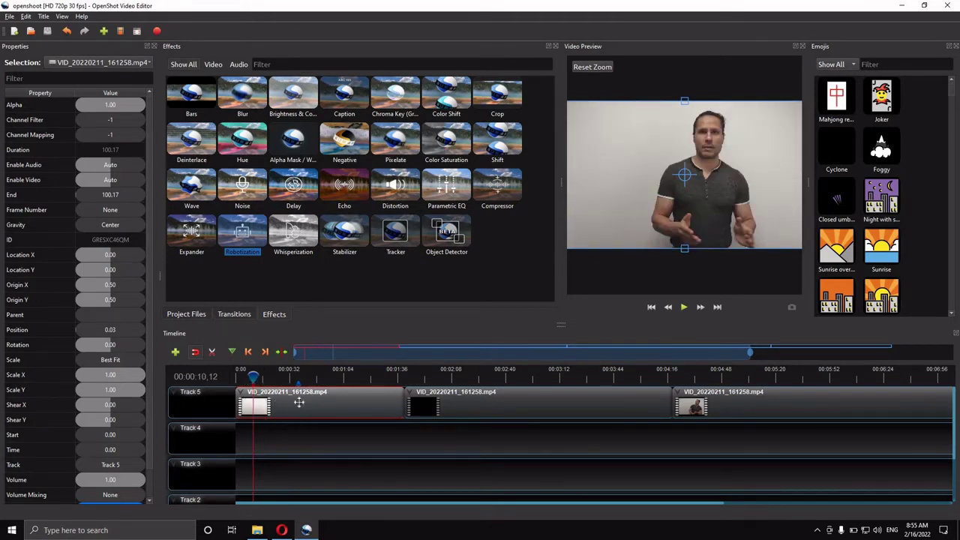
pyautogui.moveTo(264, 384); pyautogui.dragTo(282, 377)
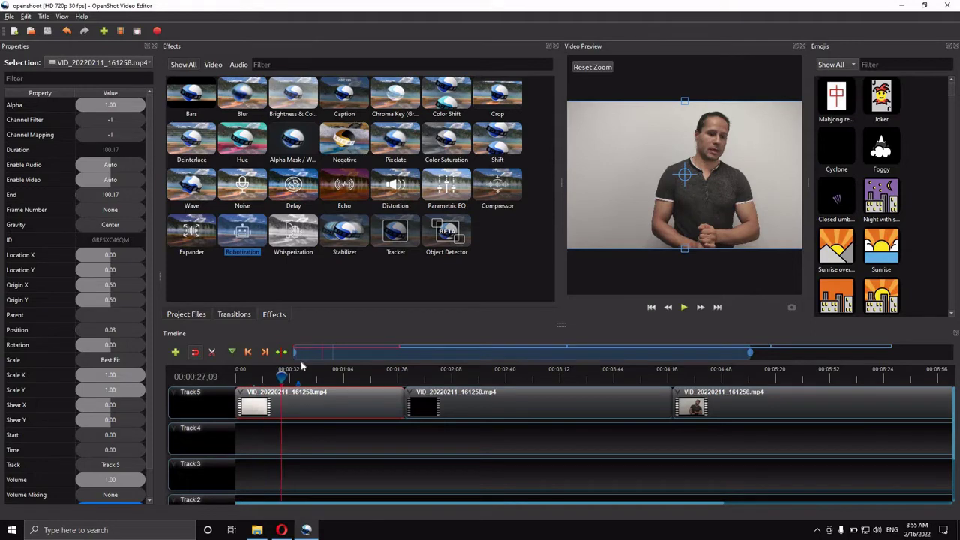
pyautogui.click(651, 309)
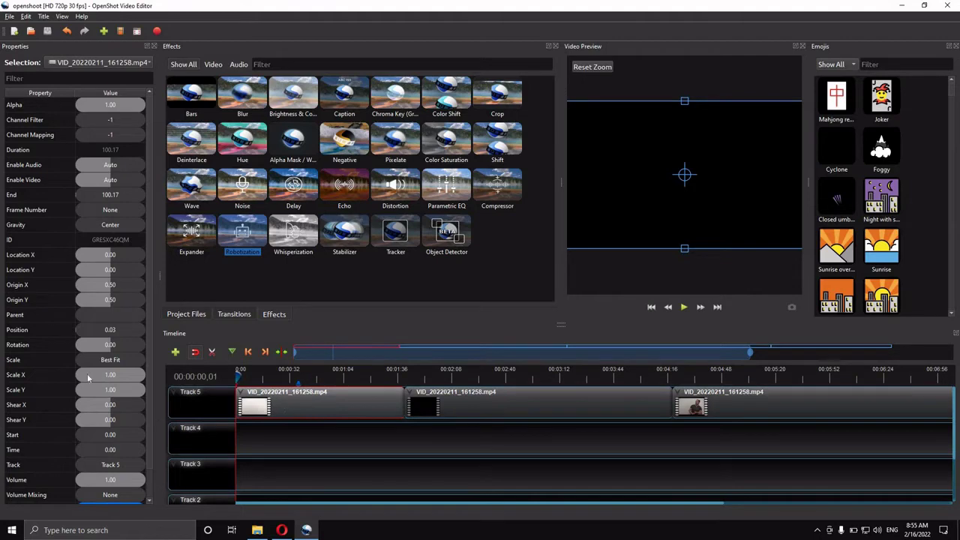
pyautogui.scroll(-1, 56, 409)
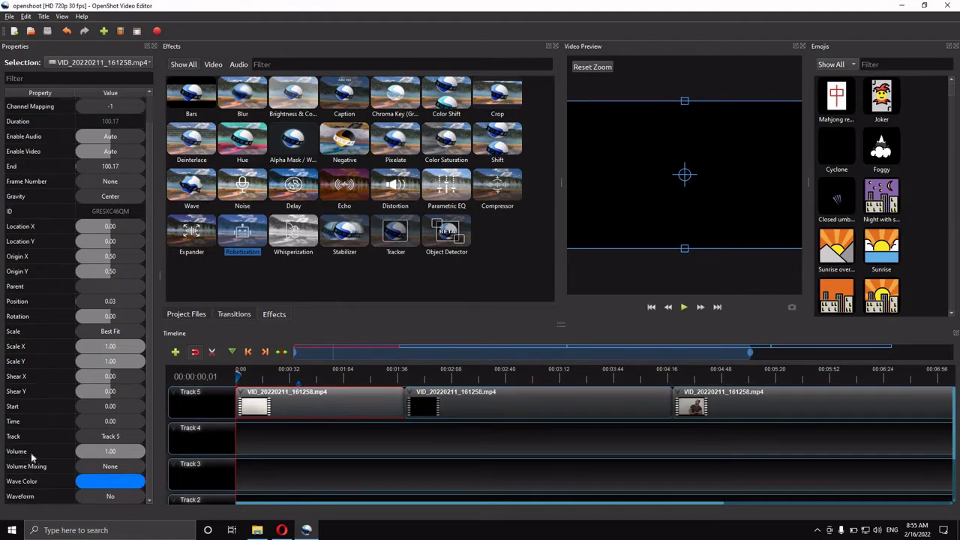
pyautogui.click(129, 455)
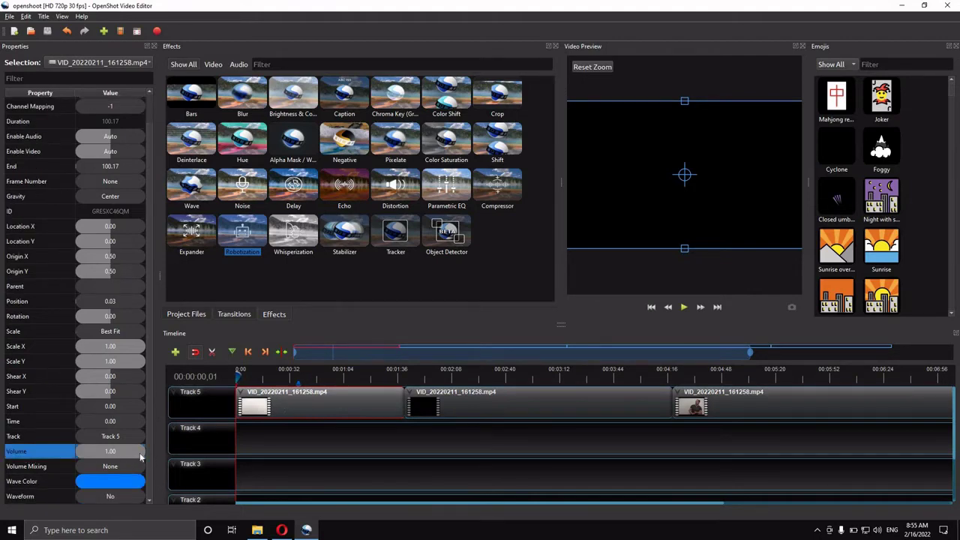
pyautogui.moveTo(120, 456); pyautogui.dragTo(71, 450)
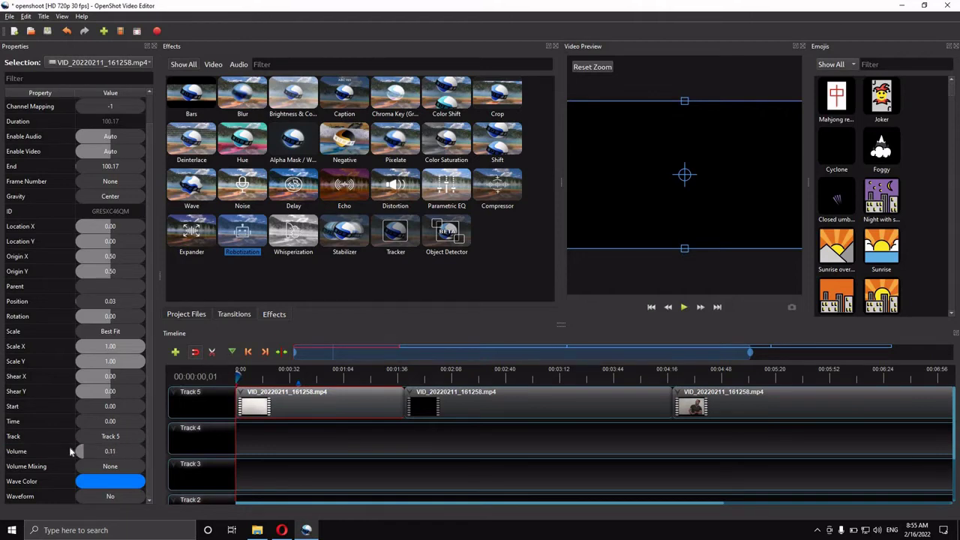
# - Play the first clip and listen to it from several points, then stop playback at about 0:27
pyautogui.click(685, 308)
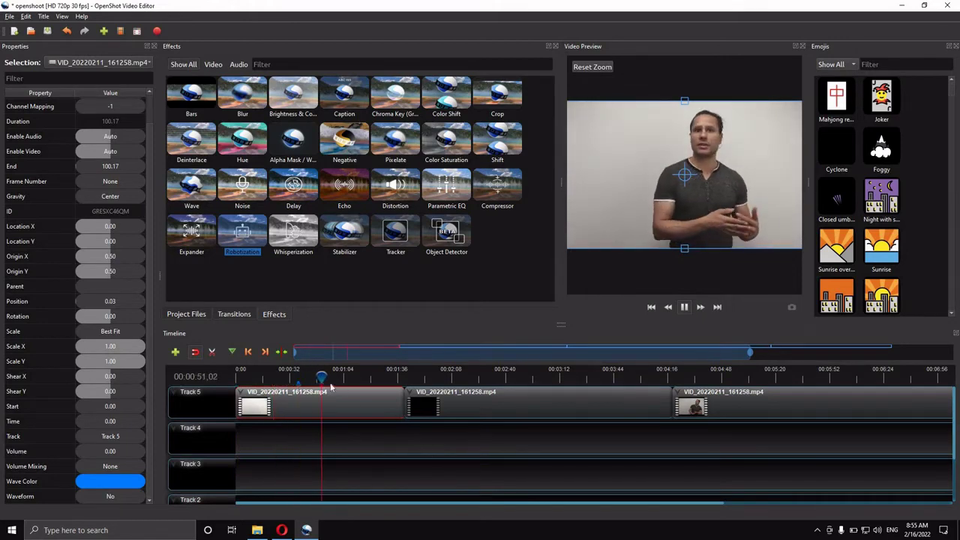
pyautogui.click(302, 376)
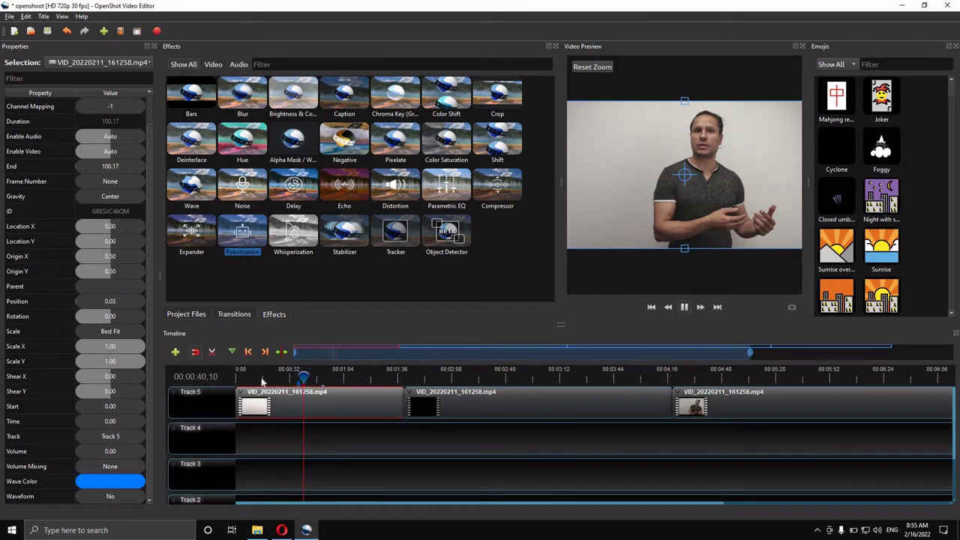
pyautogui.click(240, 375)
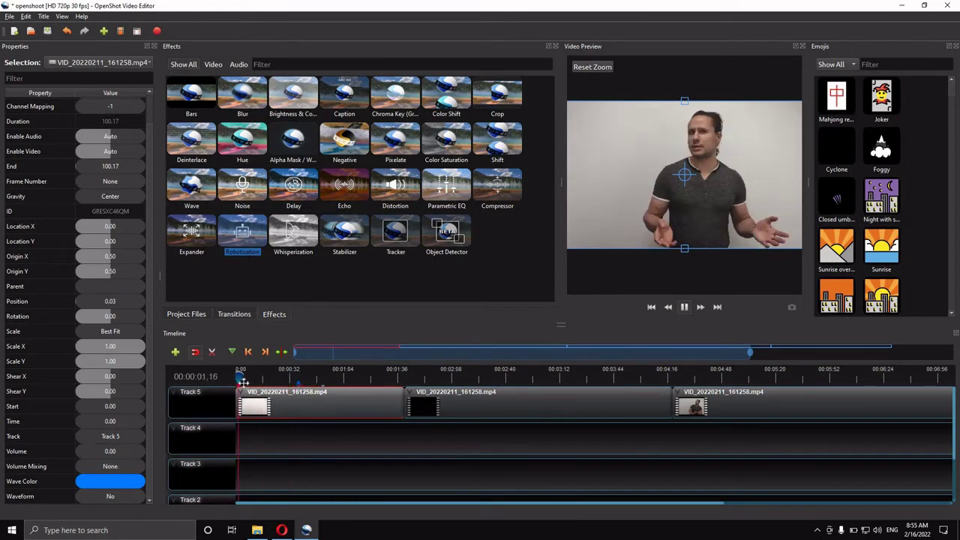
pyautogui.click(279, 375)
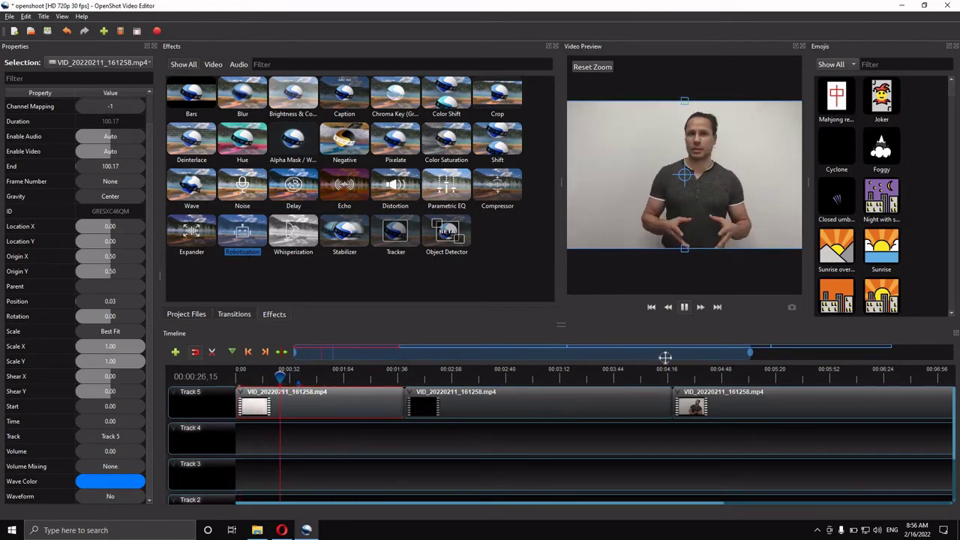
pyautogui.press('space')
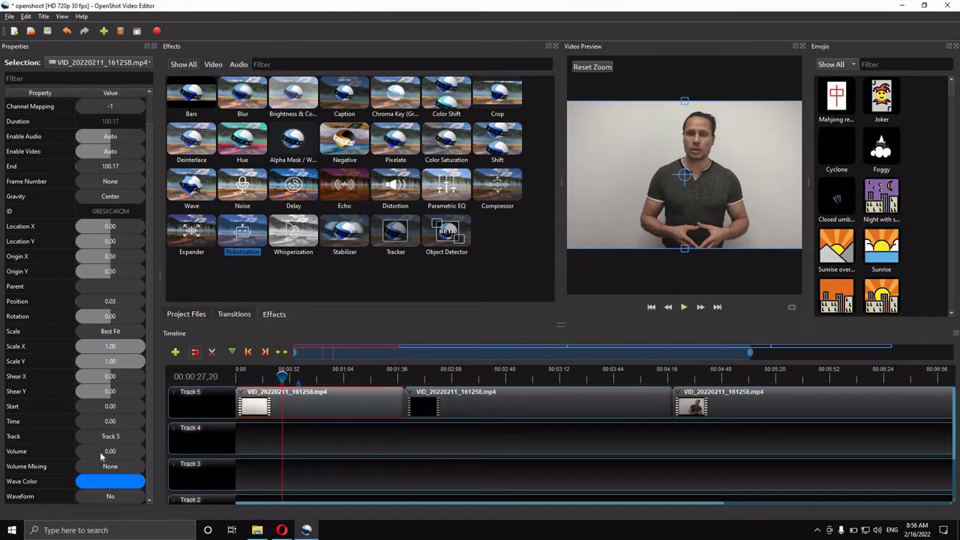
# - Try setting the first clip's Volume to 0.49 at about 0:27, check it at earlier points, and undo it
pyautogui.moveTo(82, 453); pyautogui.dragTo(113, 454)
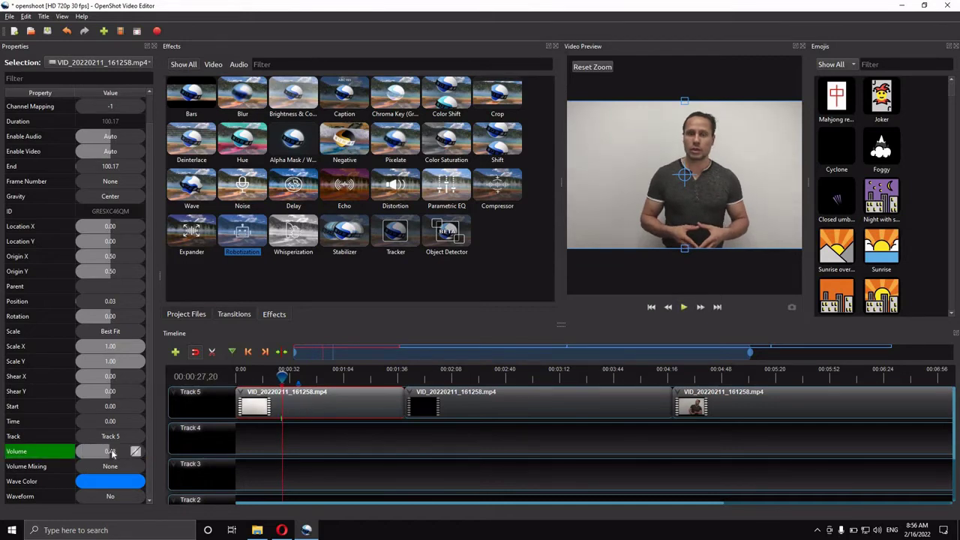
pyautogui.moveTo(138, 508); pyautogui.dragTo(142, 503)
pyautogui.moveTo(268, 377)
pyautogui.mouseDown()
pyautogui.moveTo(237, 382)
pyautogui.moveTo(278, 383)
pyautogui.mouseUp()
pyautogui.click(233, 382)
pyautogui.moveTo(278, 382)
pyautogui.mouseDown()
pyautogui.moveTo(242, 380)
pyautogui.moveTo(280, 380)
pyautogui.mouseUp()
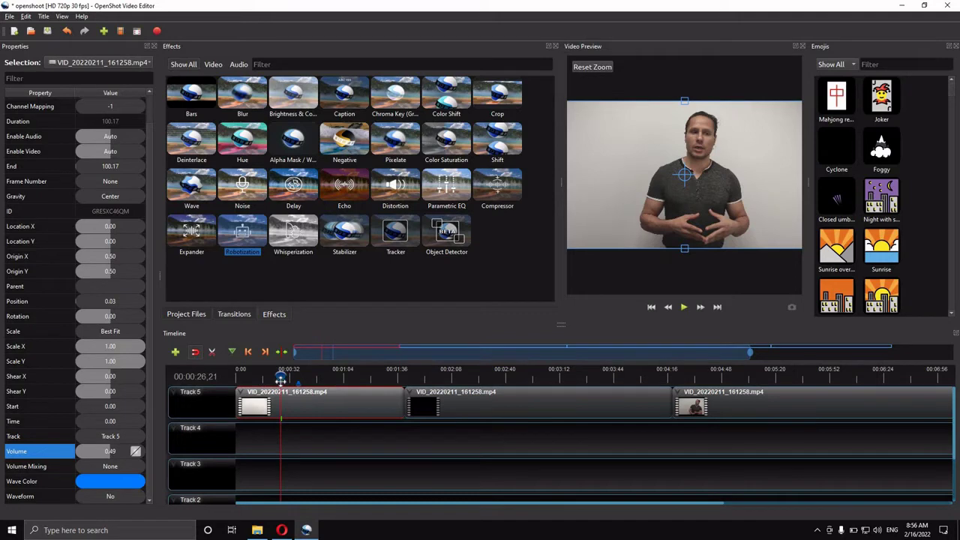
pyautogui.moveTo(275, 381); pyautogui.dragTo(266, 381)
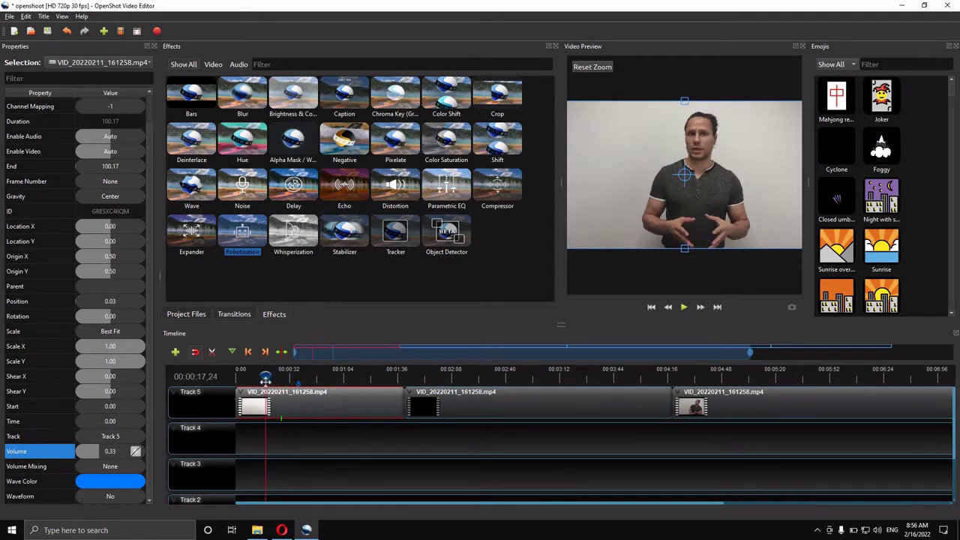
pyautogui.click(307, 405)
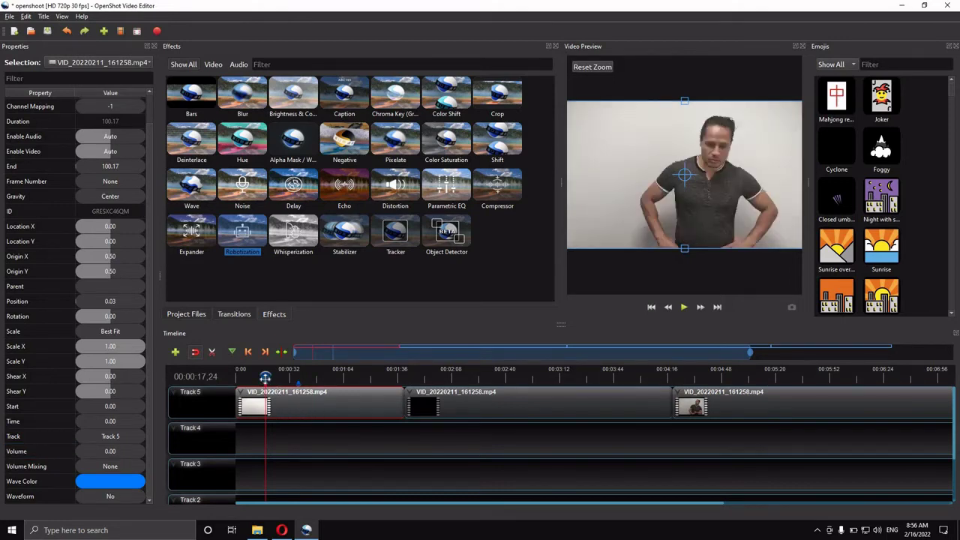
# - Move the playhead to about 0:20 in the first clip and insert a Volume keyframe there
pyautogui.click(251, 380)
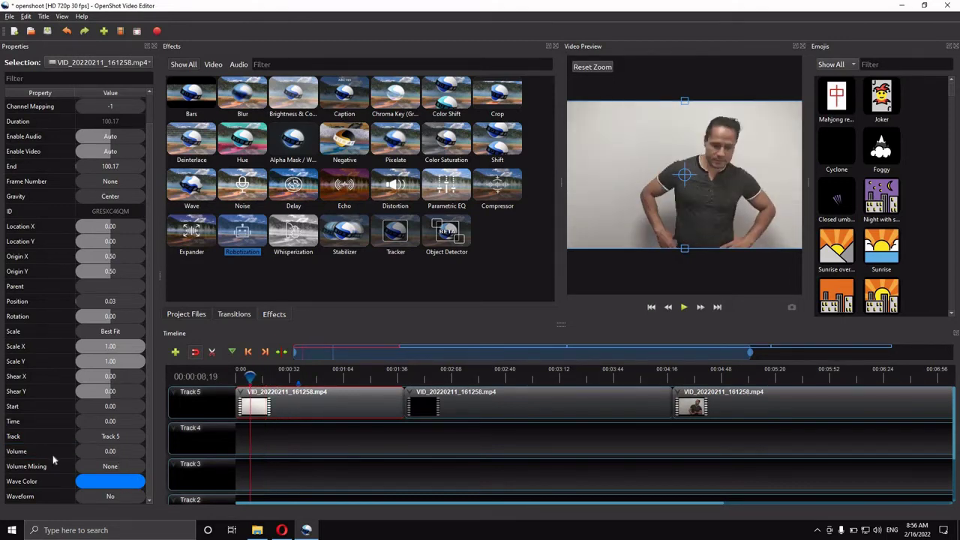
pyautogui.click(256, 377)
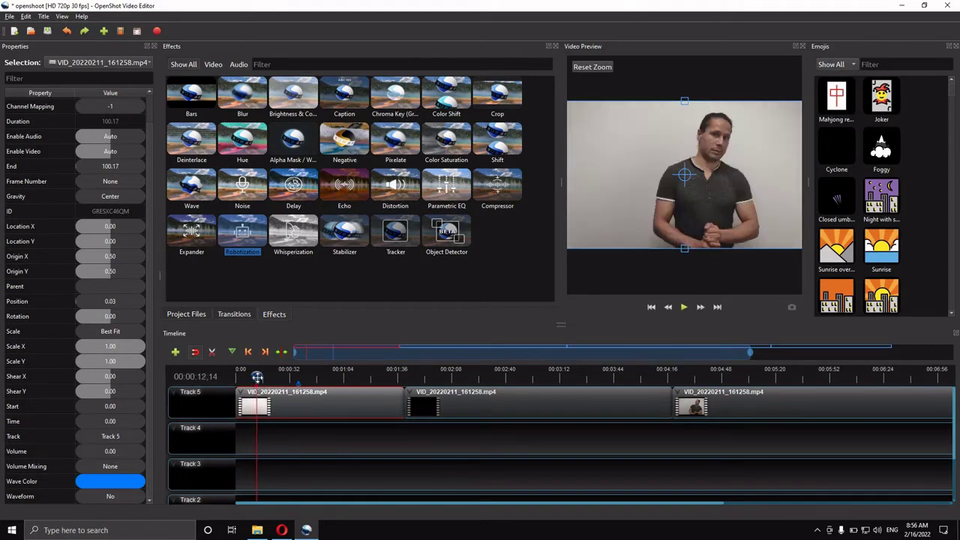
pyautogui.moveTo(261, 378); pyautogui.dragTo(271, 377)
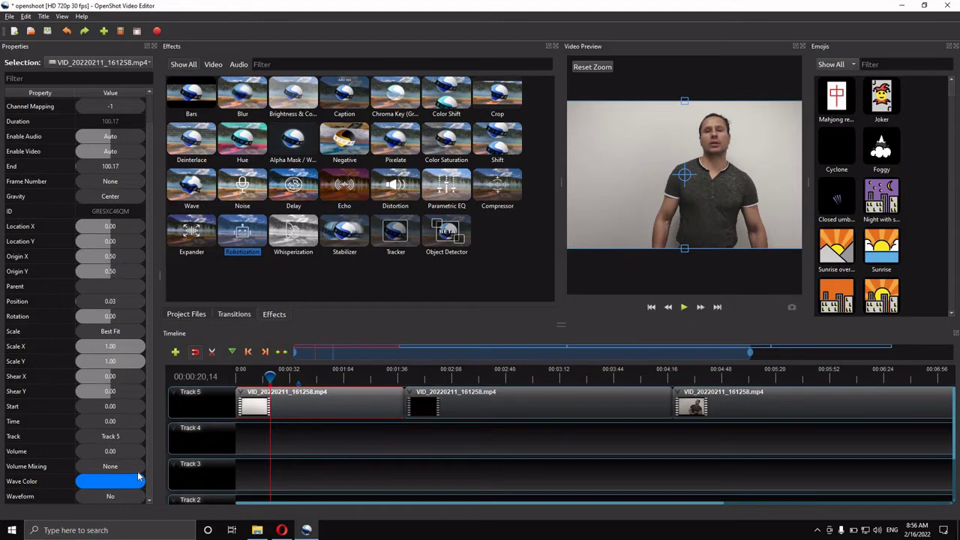
pyautogui.rightClick(102, 453)
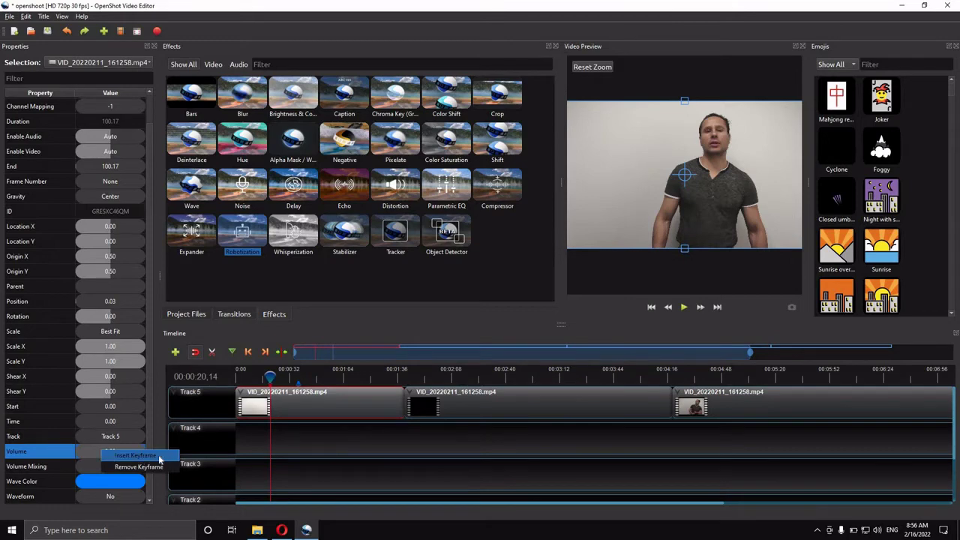
pyautogui.click(161, 456)
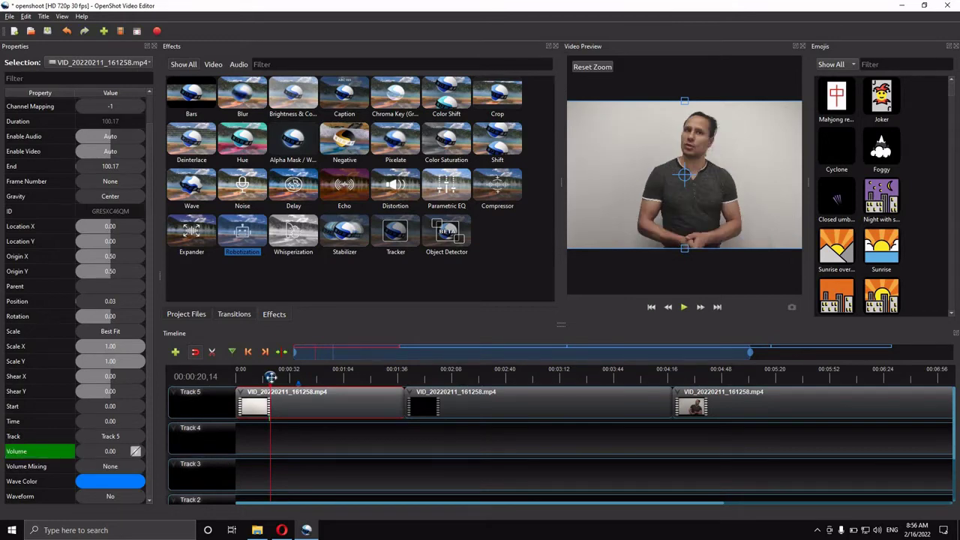
# - Set the first clip's Volume to 0.54 at about 0:42 and insert a matching Volume keyframe at about 1:04
pyautogui.moveTo(266, 378); pyautogui.dragTo(308, 380)
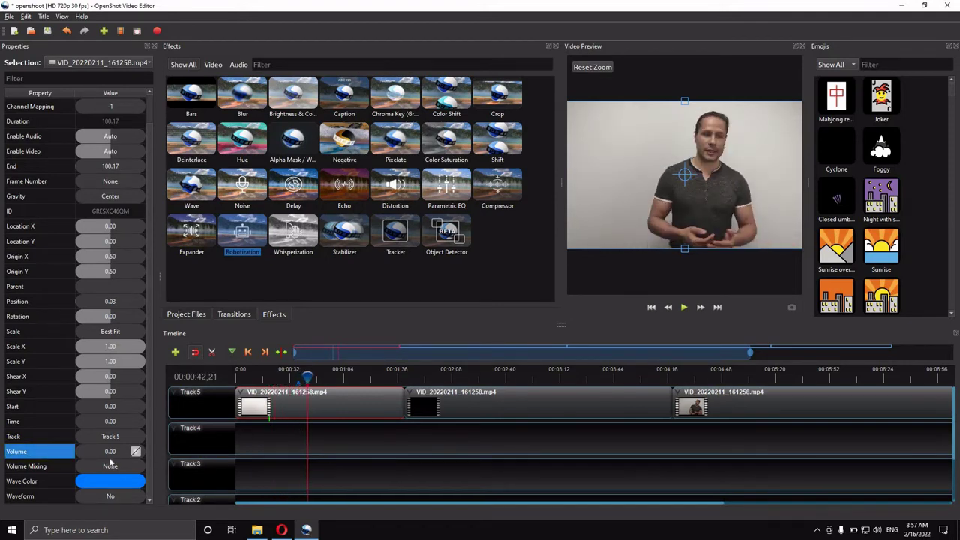
pyautogui.moveTo(93, 455); pyautogui.dragTo(112, 455)
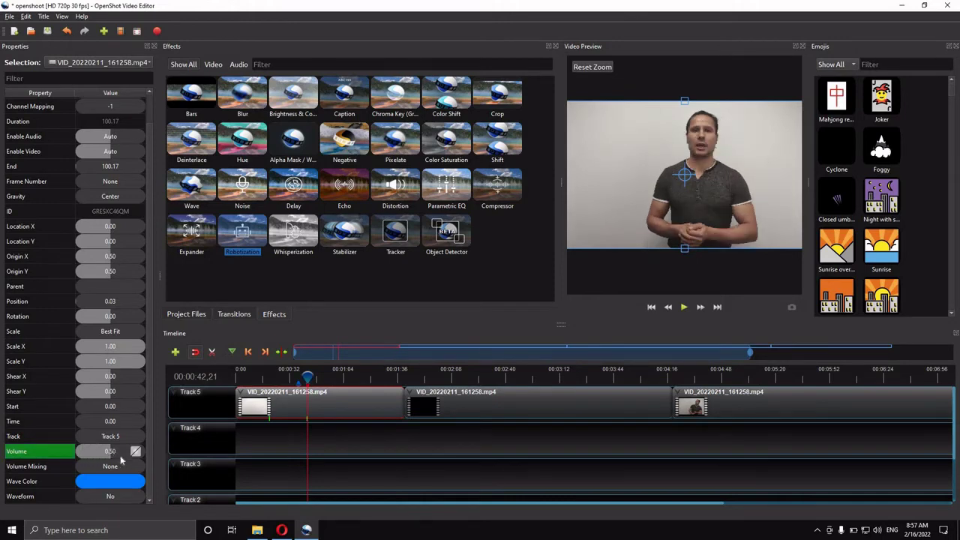
pyautogui.moveTo(306, 377); pyautogui.dragTo(342, 382)
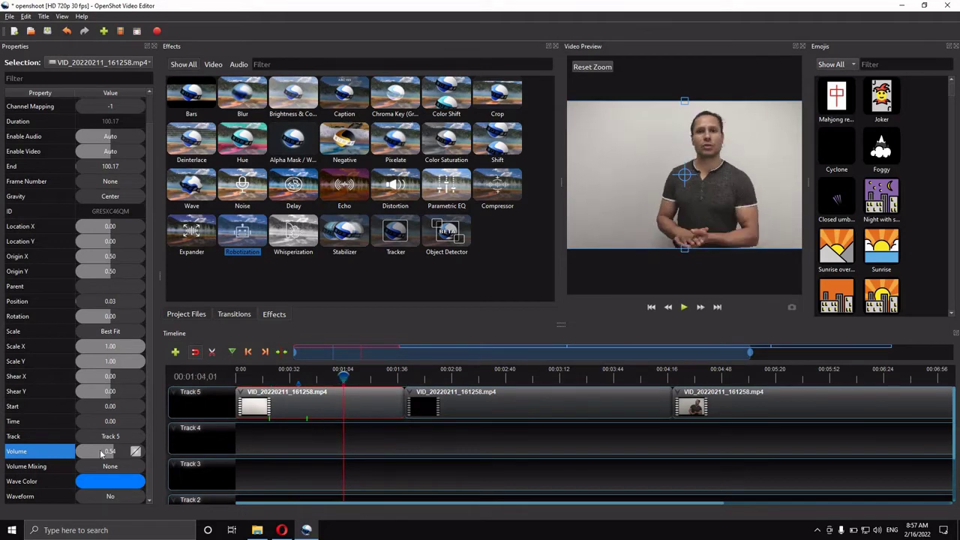
pyautogui.rightClick(101, 453)
pyautogui.press('Return')
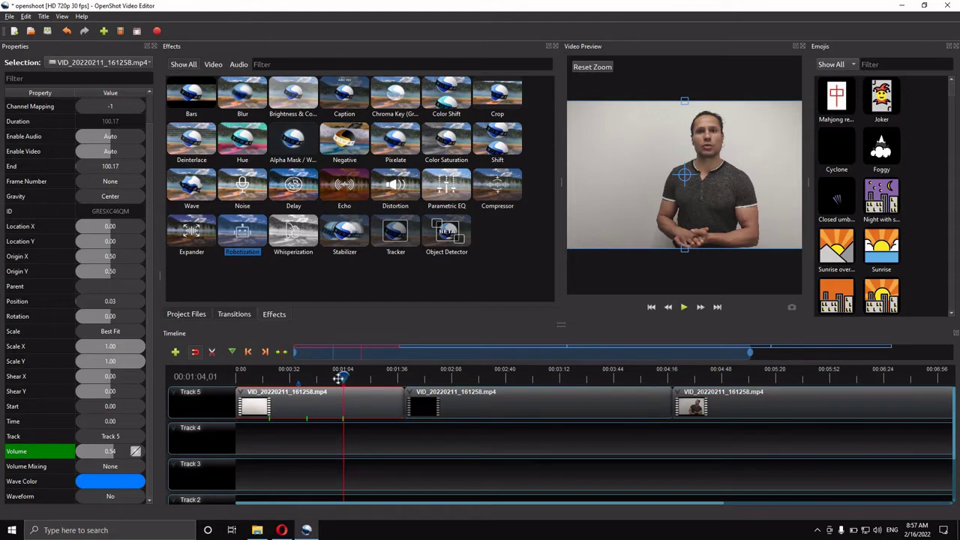
# - Set the first clip's Volume to 1.00 at about 1:30, near the clip's end
pyautogui.moveTo(340, 378); pyautogui.dragTo(305, 378)
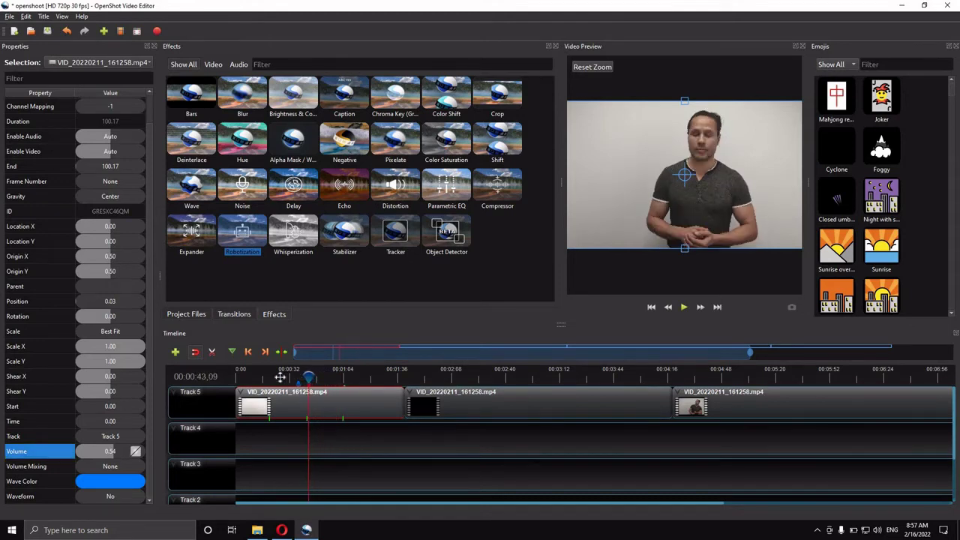
pyautogui.click(383, 381)
pyautogui.click(387, 381)
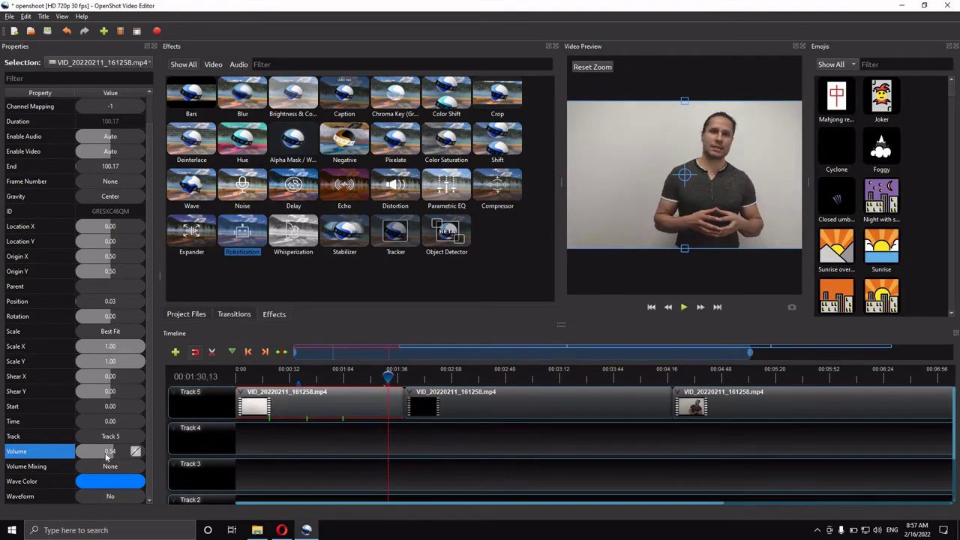
pyautogui.moveTo(127, 453); pyautogui.dragTo(152, 455)
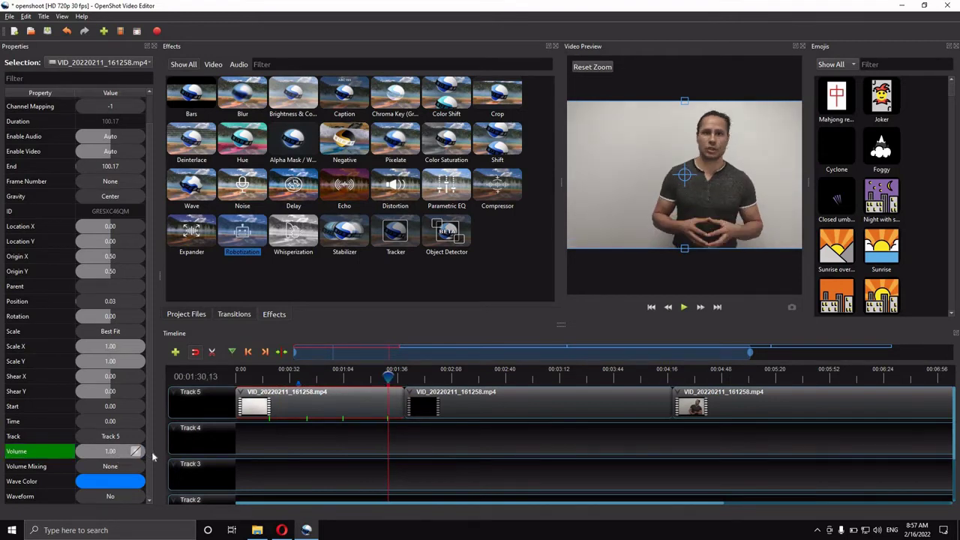
# - Play the first clip from the start of the timeline and select it to watch its Volume property
pyautogui.moveTo(390, 379)
pyautogui.mouseDown()
pyautogui.moveTo(400, 377)
pyautogui.moveTo(387, 378)
pyautogui.mouseUp()
pyautogui.moveTo(269, 377); pyautogui.dragTo(235, 377)
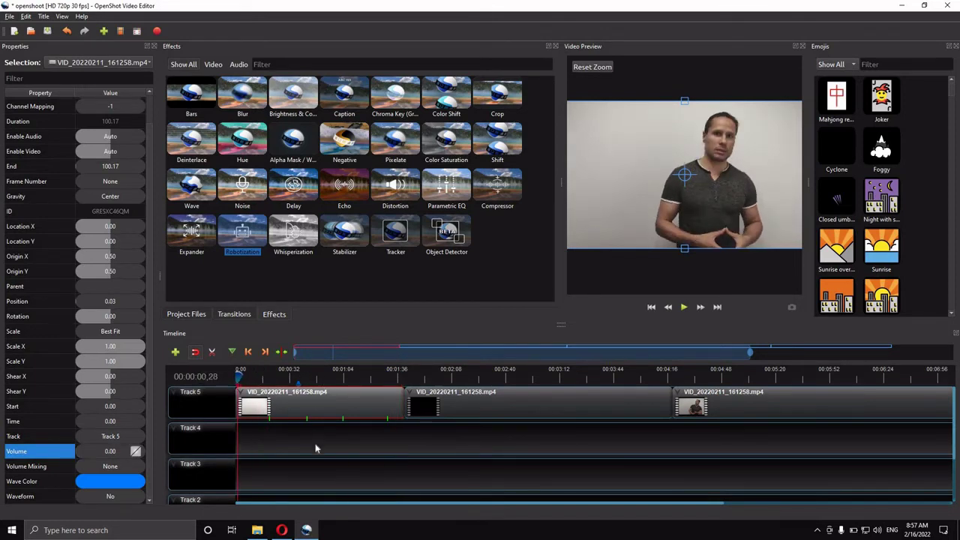
pyautogui.click(315, 449)
pyautogui.click(684, 307)
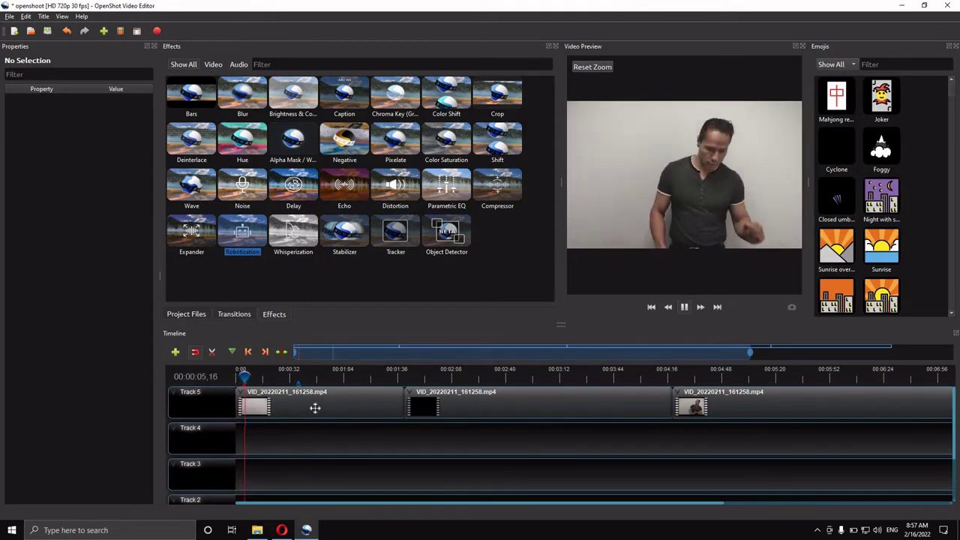
pyautogui.click(315, 409)
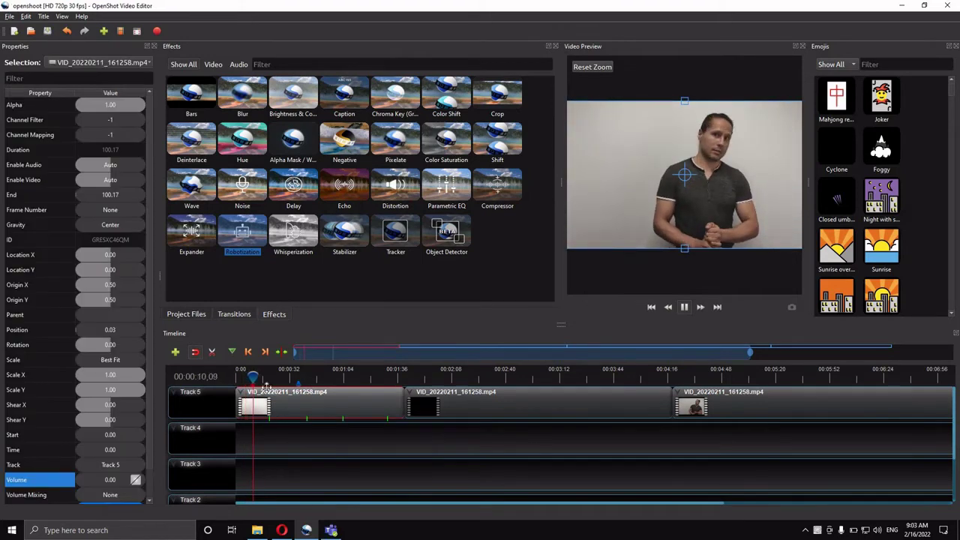
# - Preview the first clip around each Volume keyframe and stop playback at about 1:28
pyautogui.moveTo(253, 375); pyautogui.dragTo(272, 376)
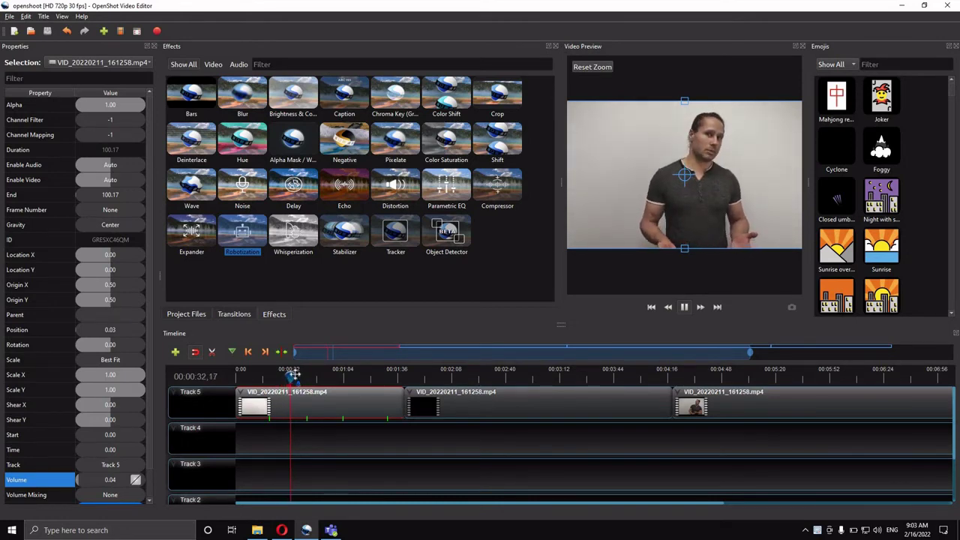
pyautogui.click(299, 374)
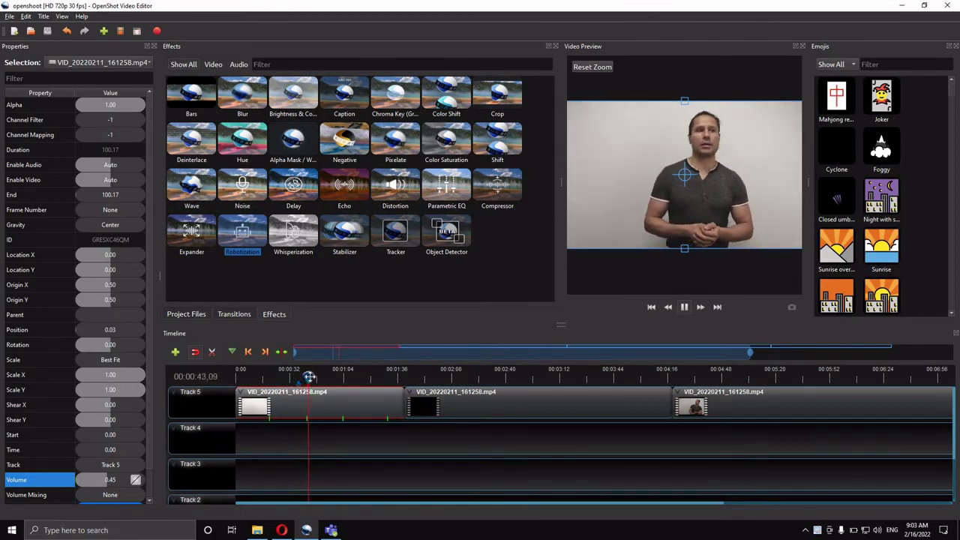
pyautogui.moveTo(309, 376); pyautogui.dragTo(346, 402)
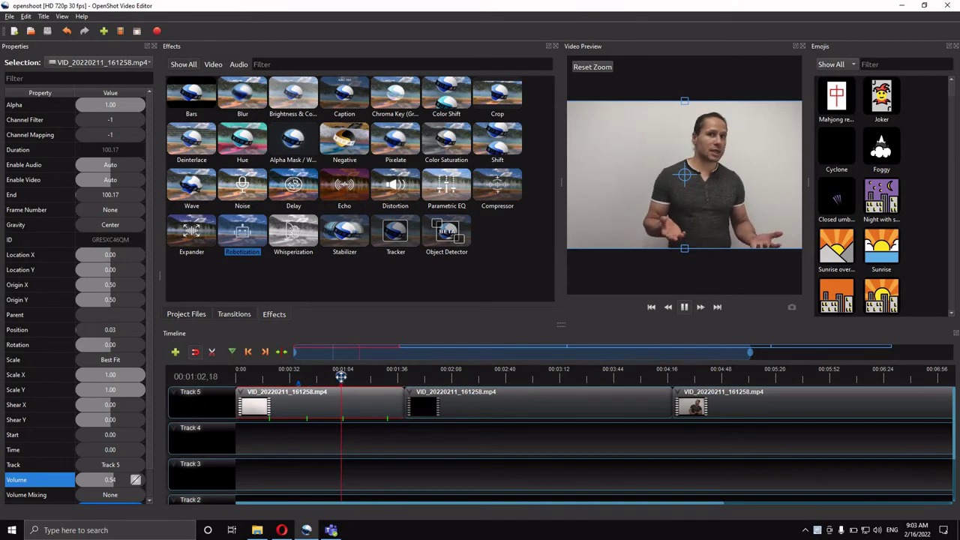
pyautogui.moveTo(340, 377); pyautogui.dragTo(378, 379)
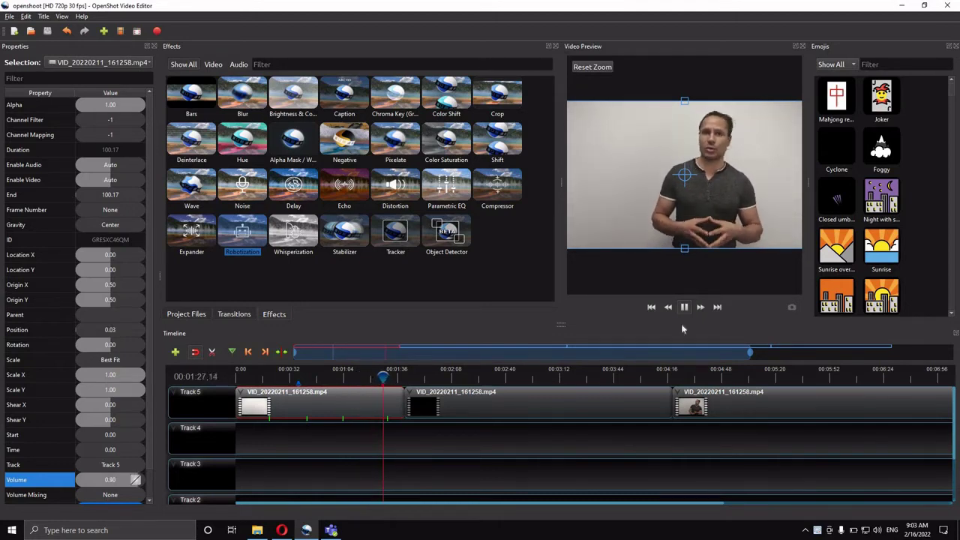
pyautogui.press('space')
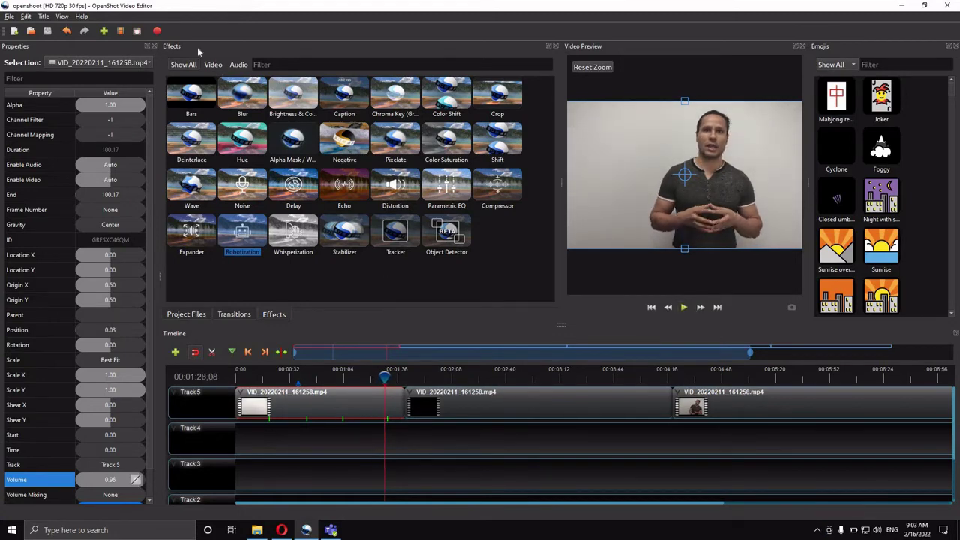
# - Add the-cradle-of-your-soul-15700.mp3 from the project files to the start of Track 4
pyautogui.click(192, 314)
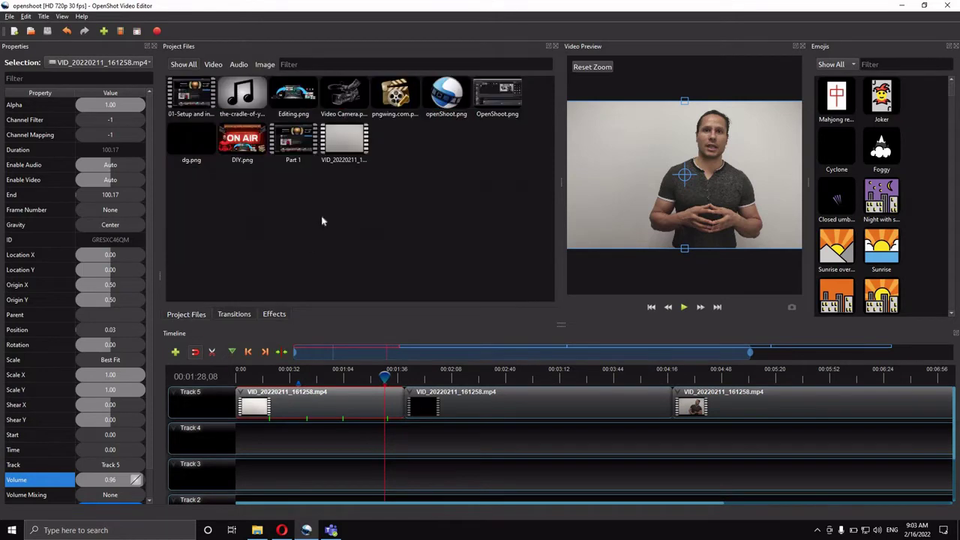
pyautogui.click(244, 95)
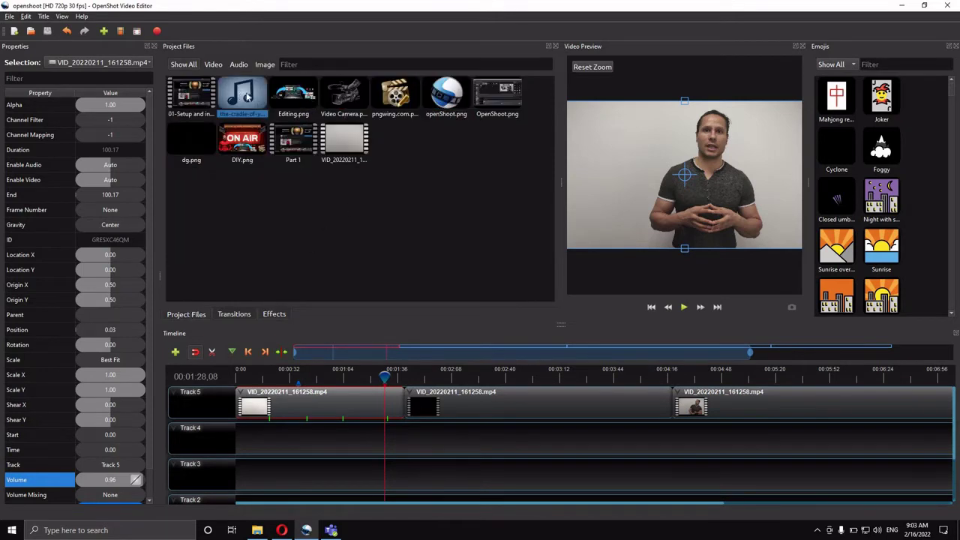
pyautogui.moveTo(248, 105); pyautogui.dragTo(354, 442)
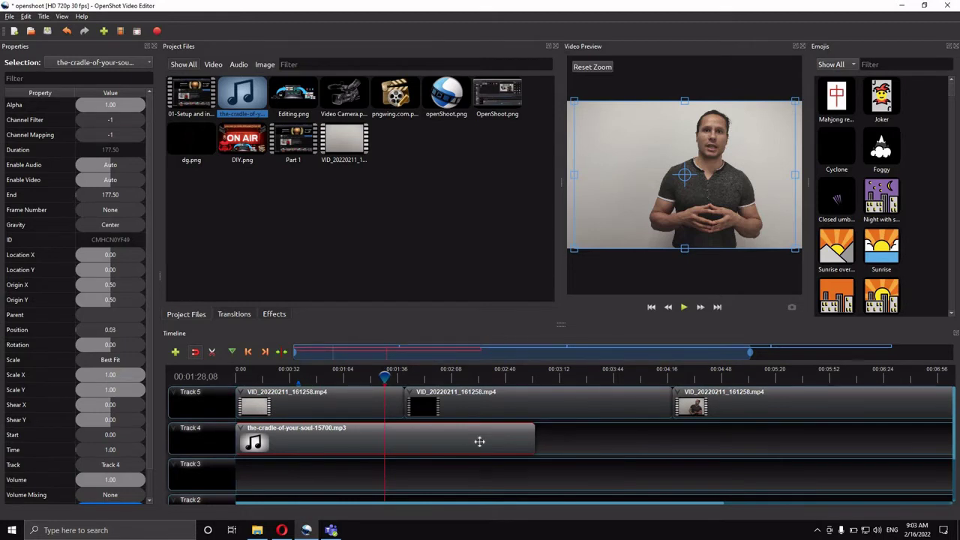
# - Return to the start of the timeline, move to about 0:09, and preview the music together with the video
pyautogui.click(650, 306)
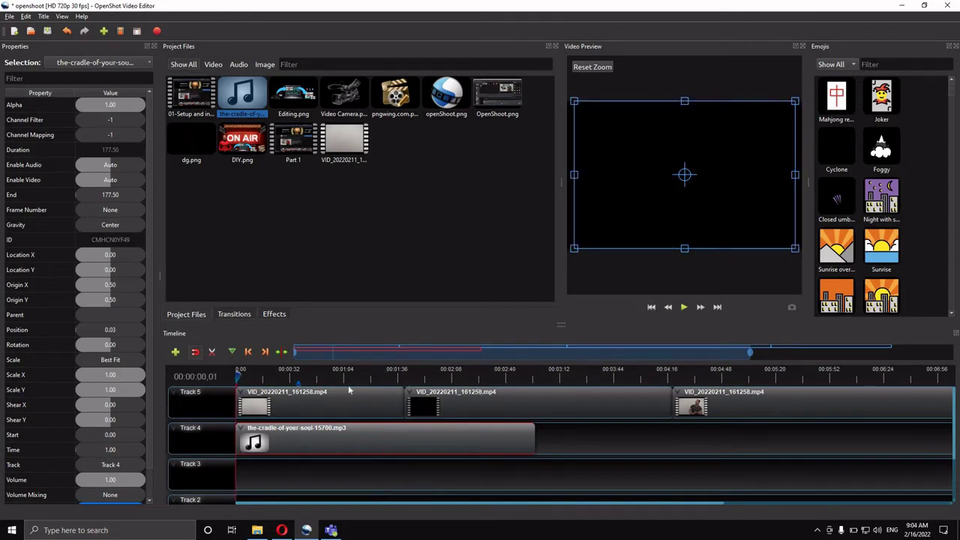
pyautogui.moveTo(239, 373)
pyautogui.mouseDown()
pyautogui.moveTo(356, 376)
pyautogui.moveTo(251, 378)
pyautogui.mouseUp()
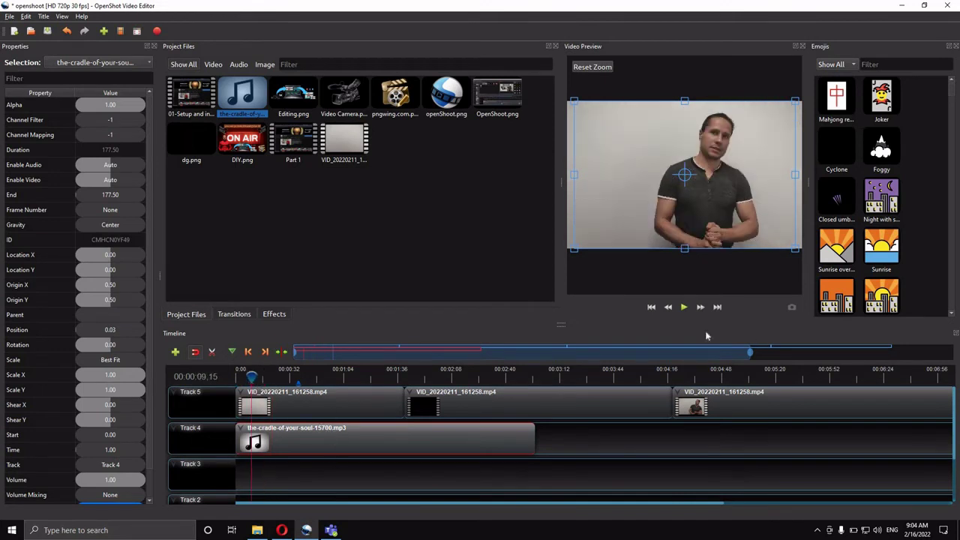
pyautogui.click(683, 308)
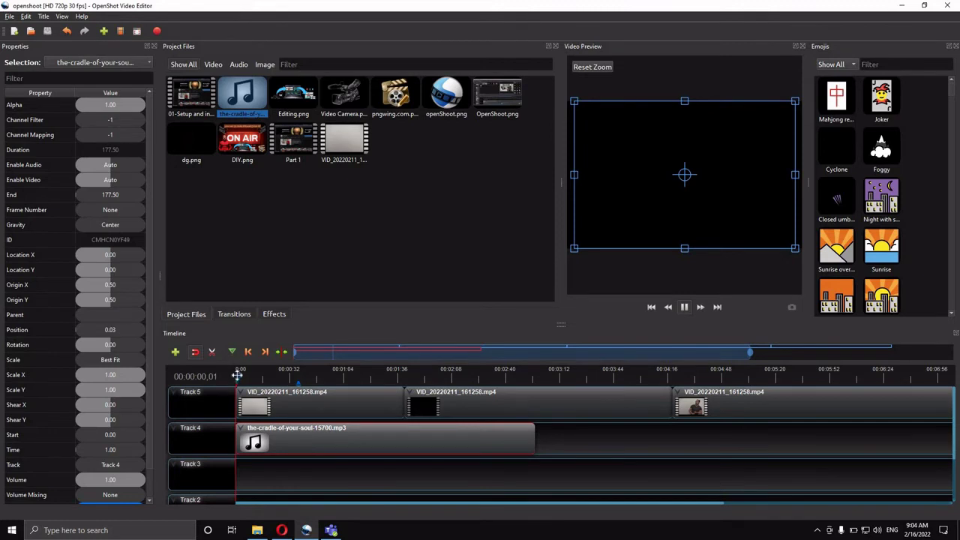
# - Slide the music clip later along Track 4 and move it back to the start of the timeline
pyautogui.moveTo(344, 439); pyautogui.dragTo(398, 439)
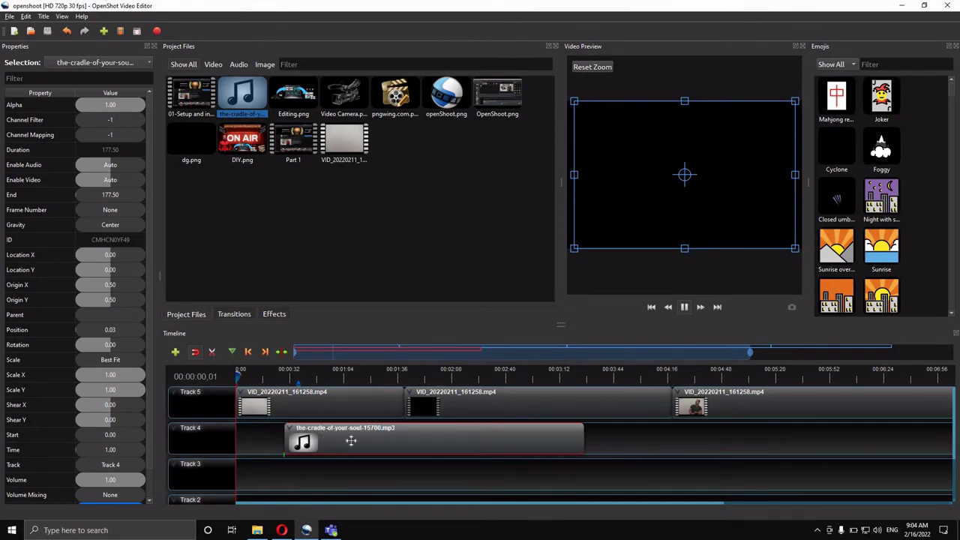
pyautogui.moveTo(327, 435); pyautogui.dragTo(291, 432)
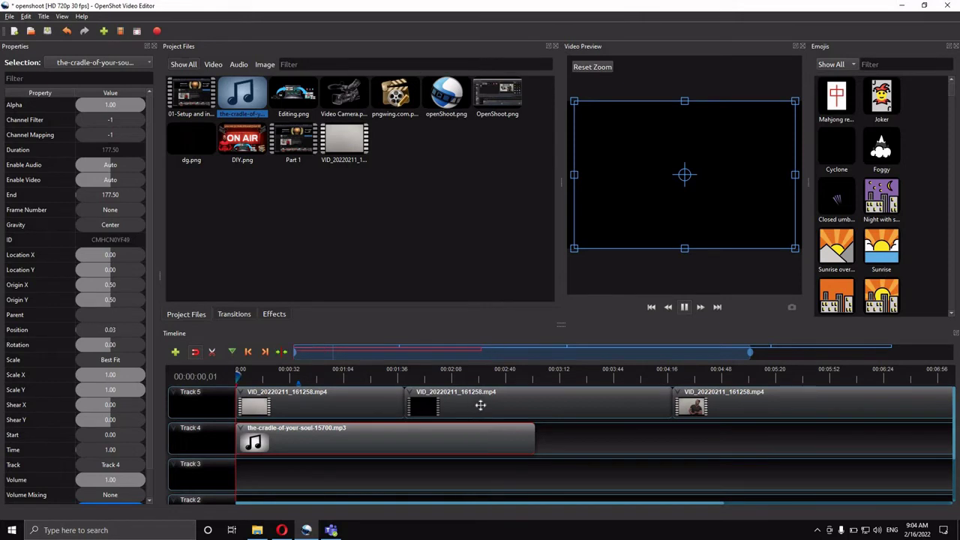
# - Move the second video clip on Track 5 later so that it starts at the playhead, at about 2:01
pyautogui.moveTo(539, 402); pyautogui.dragTo(578, 410)
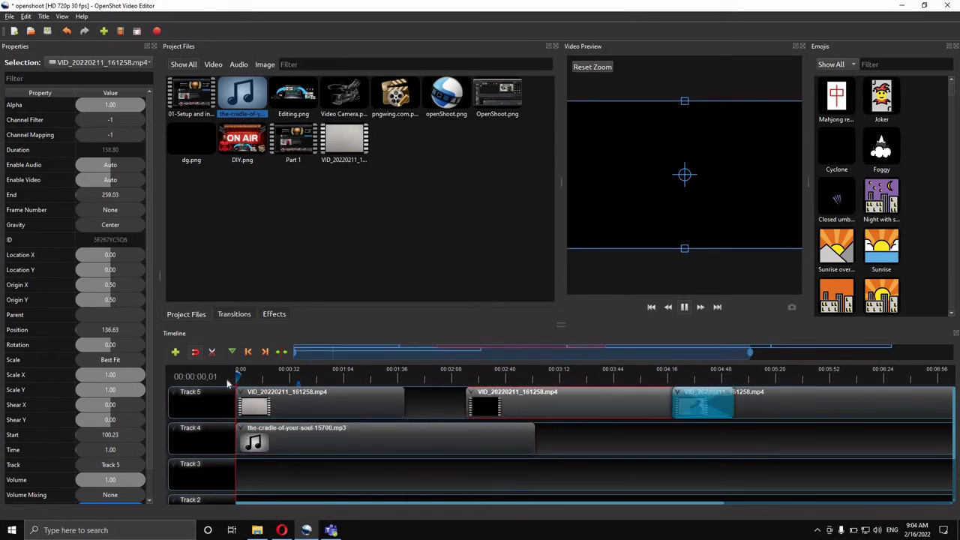
pyautogui.click(405, 375)
pyautogui.click(445, 376)
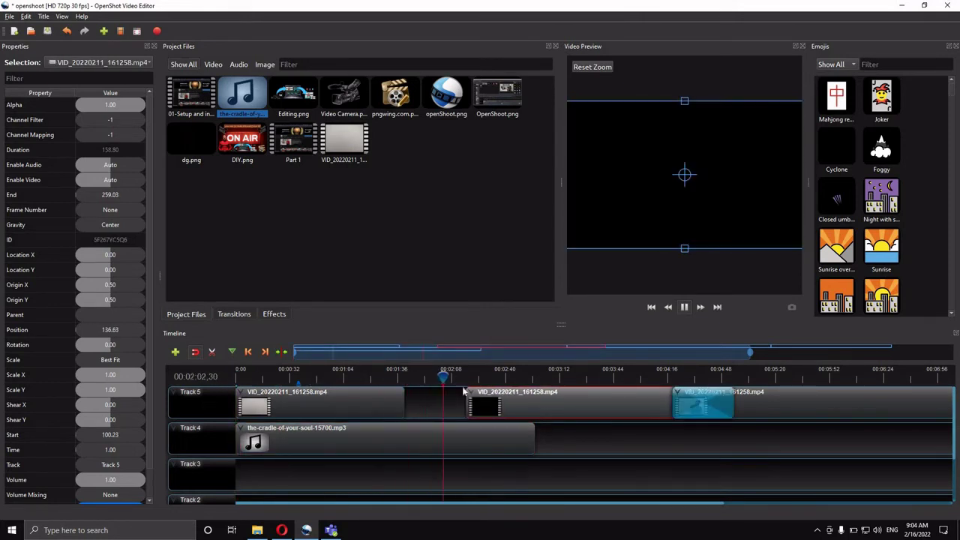
pyautogui.moveTo(578, 405); pyautogui.dragTo(569, 403)
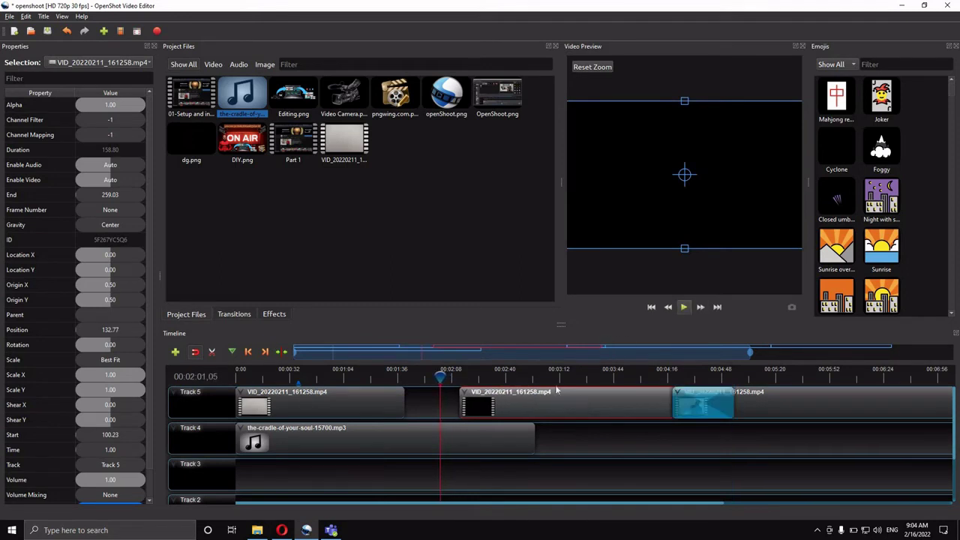
pyautogui.moveTo(577, 402); pyautogui.dragTo(563, 401)
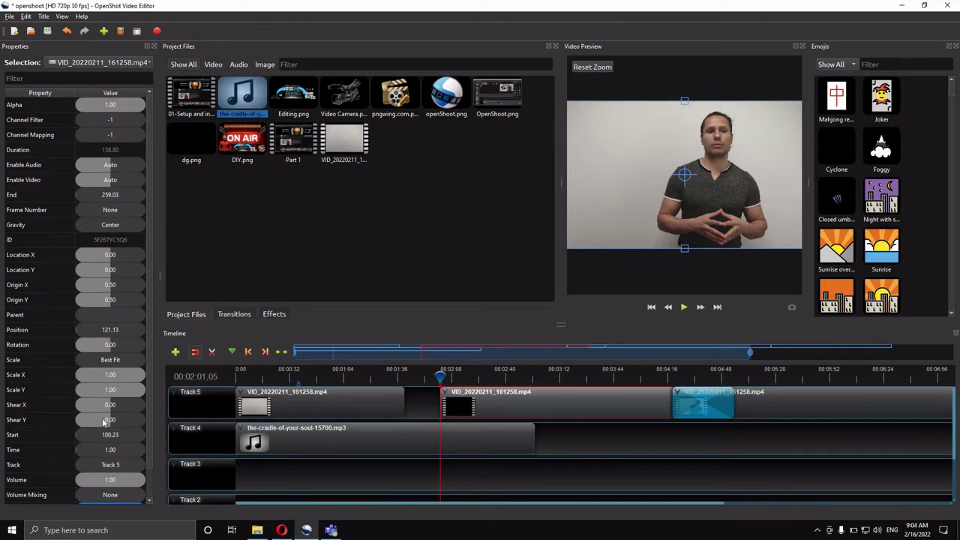
# - Select the fade transition over the third video clip, remove it, and undo the second clip's moves
pyautogui.scroll(-1, 104, 422)
pyautogui.scroll(1, 103, 423)
pyautogui.scroll(-1, 90, 349)
pyautogui.click(699, 400)
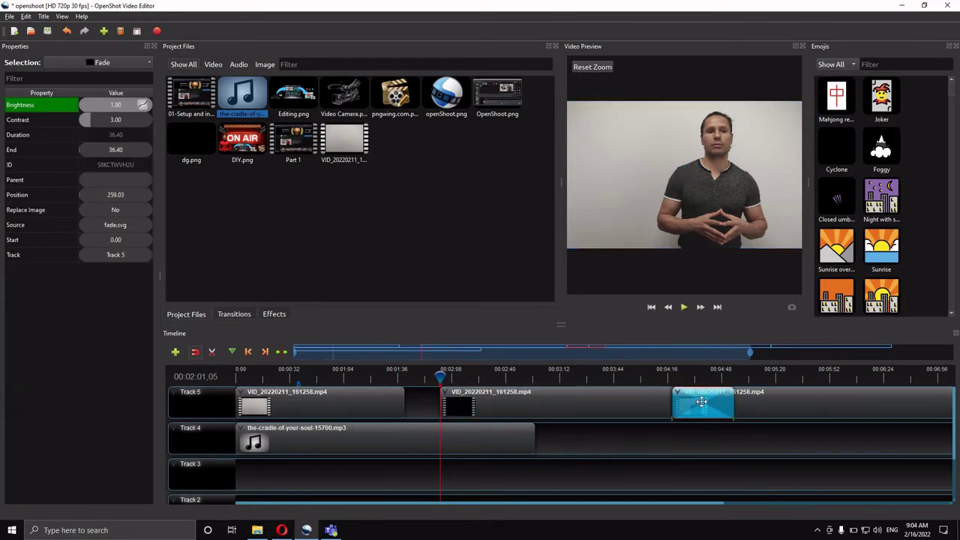
pyautogui.click(694, 398)
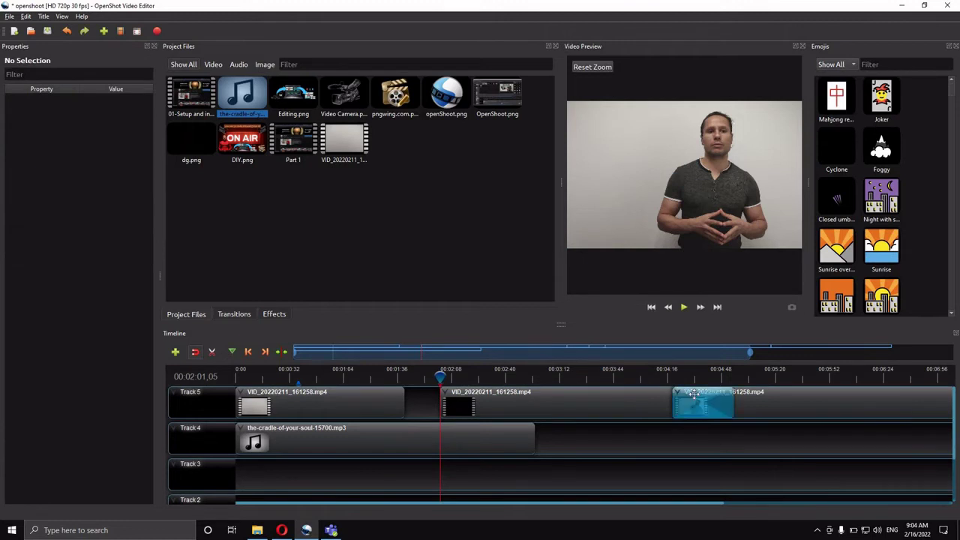
pyautogui.hotkey('ctrl', 'z')
pyautogui.click(694, 397)
pyautogui.hotkey('ctrl', 'z')
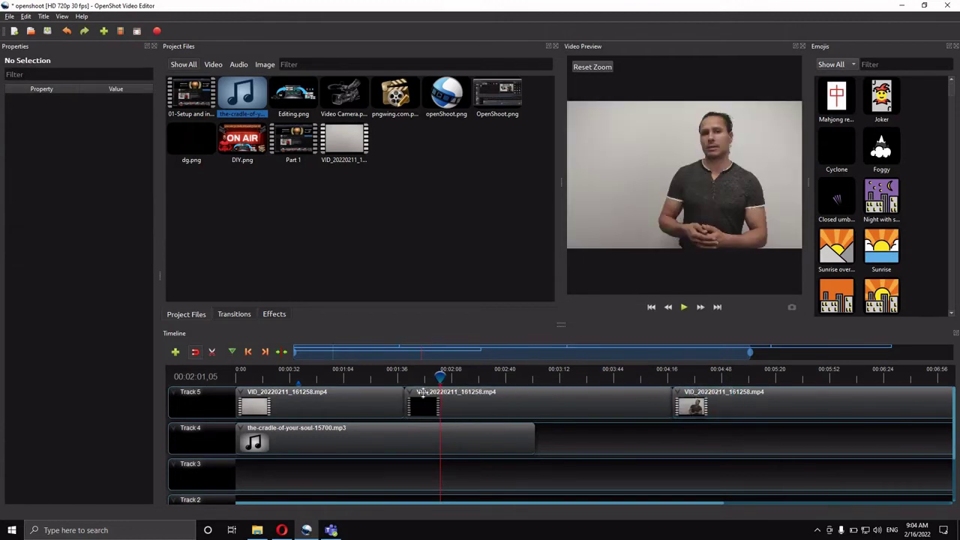
# - Select the music clip on Track 4 and preview it with the video from the start to about 0:07
pyautogui.click(492, 443)
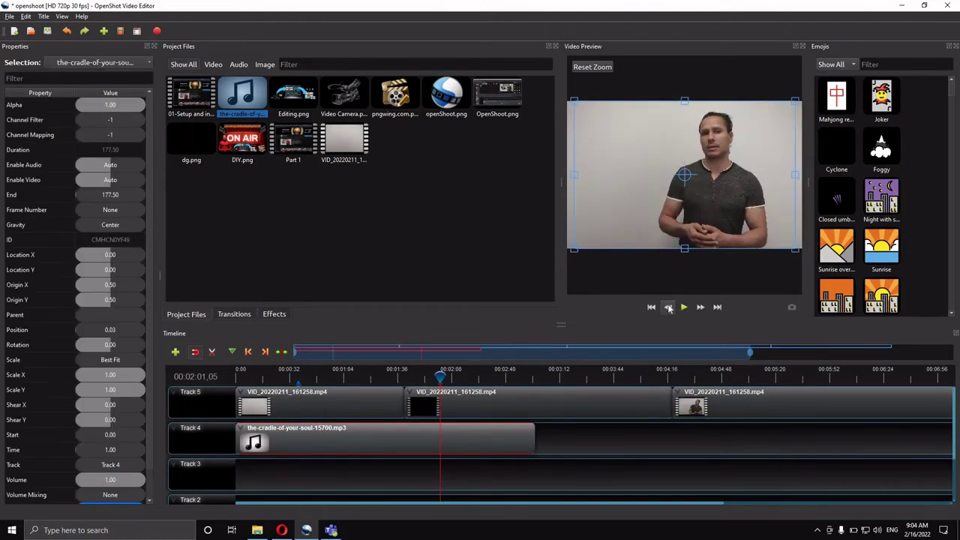
pyautogui.click(651, 309)
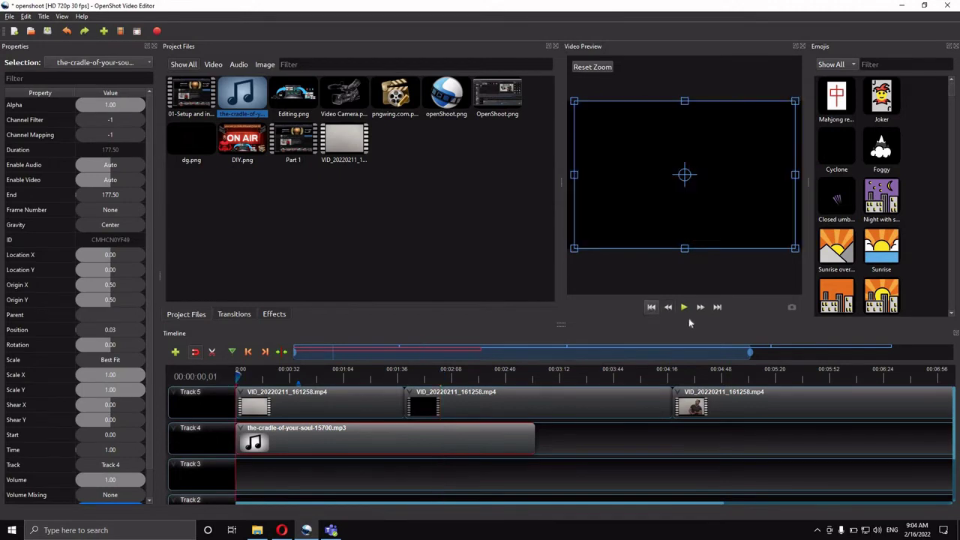
pyautogui.click(684, 307)
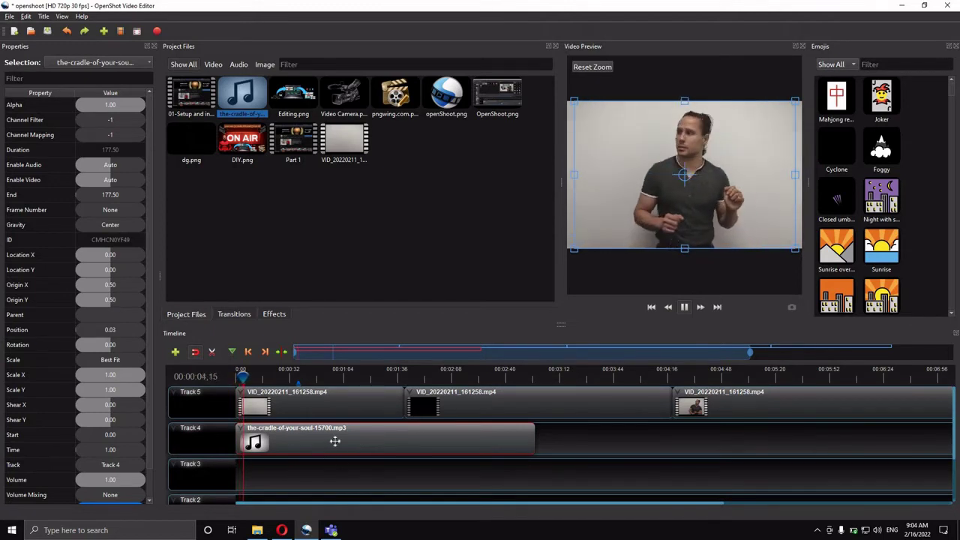
pyautogui.click(684, 307)
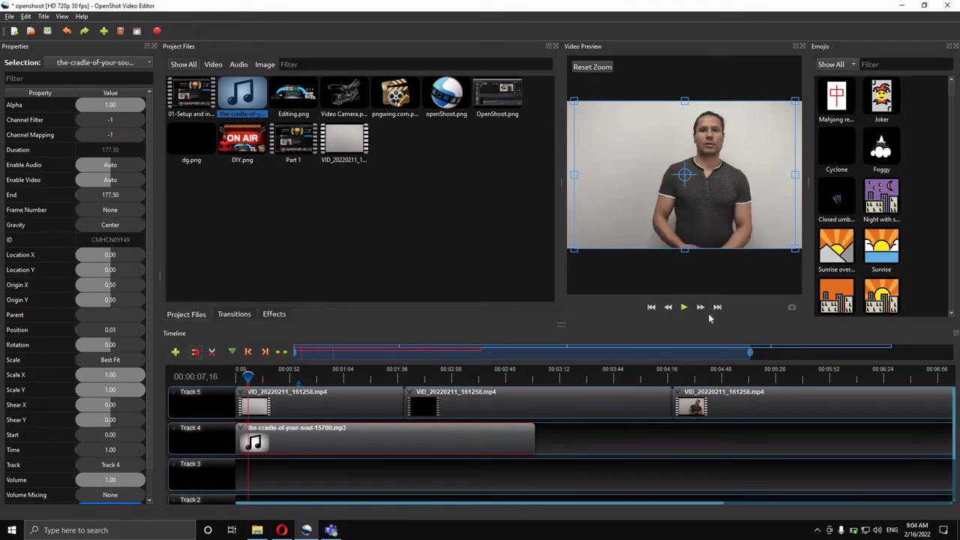
# - Return to the start of the timeline and lower the music clip's Volume to 0.13
pyautogui.click(651, 307)
pyautogui.scroll(-1, 82, 450)
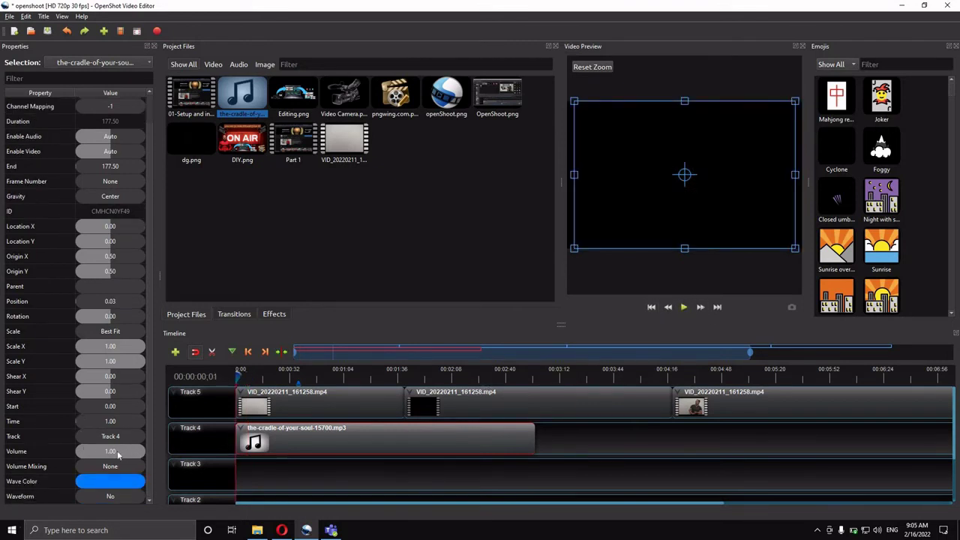
pyautogui.moveTo(118, 455); pyautogui.dragTo(87, 456)
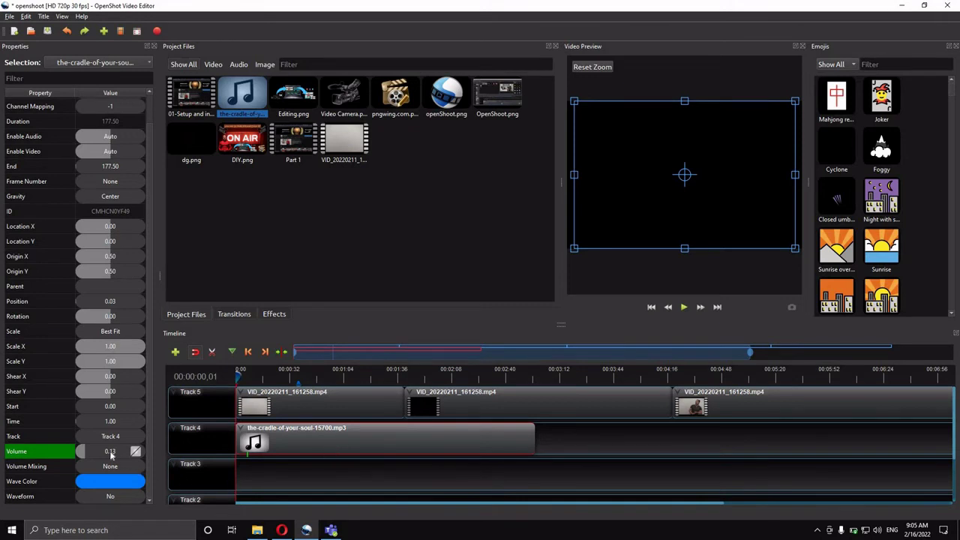
# - Display the audio waveform on the music clip in Track 4
pyautogui.rightClick(335, 444)
pyautogui.moveTo(390, 413)
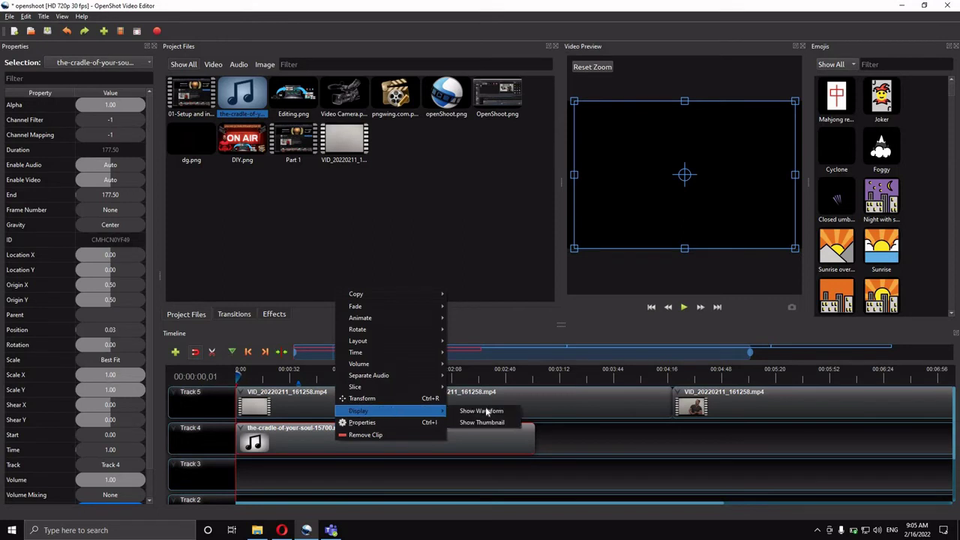
pyautogui.click(489, 412)
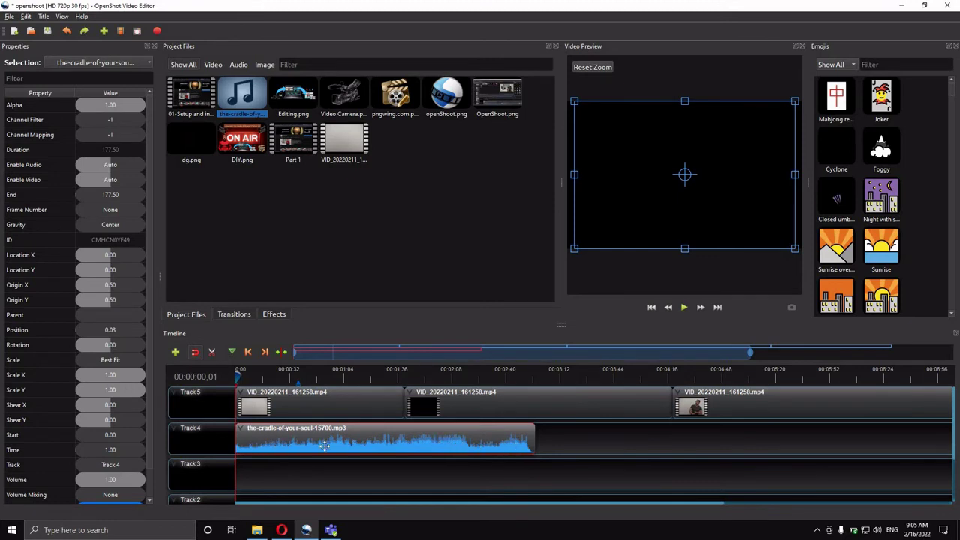
# - Move the playhead to about 0:13 and set the music clip's Volume to 0.30 there
pyautogui.click(239, 372)
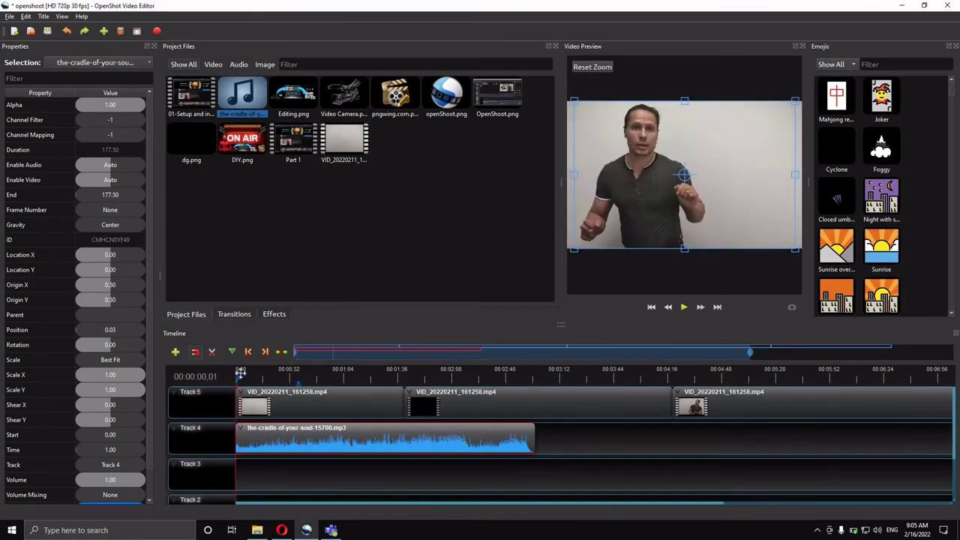
pyautogui.moveTo(239, 373); pyautogui.dragTo(258, 375)
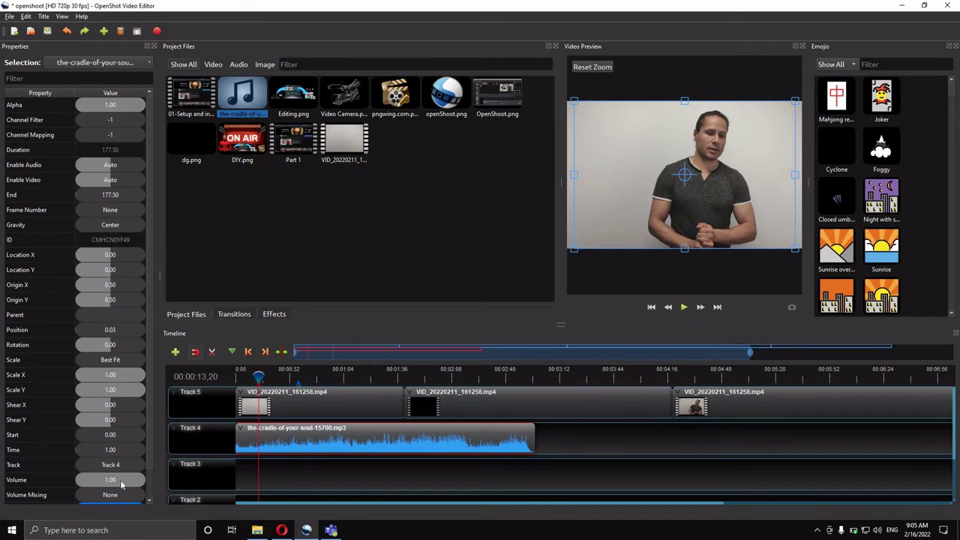
pyautogui.scroll(-2, 121, 471)
pyautogui.moveTo(132, 453); pyautogui.dragTo(96, 452)
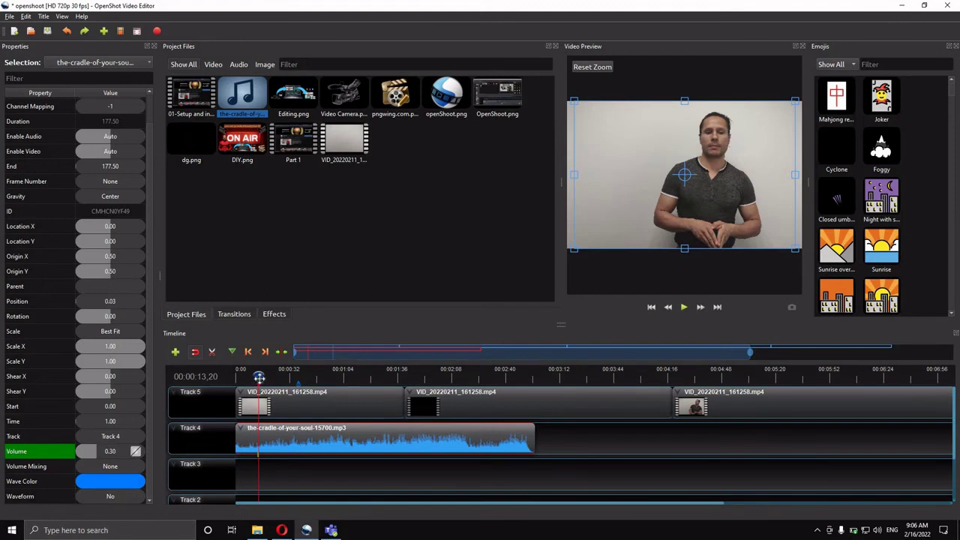
# - Insert a Volume keyframe on the music clip at about 1:03 and set its Volume to 0.45 at about 1:41
pyautogui.moveTo(271, 379); pyautogui.dragTo(322, 379)
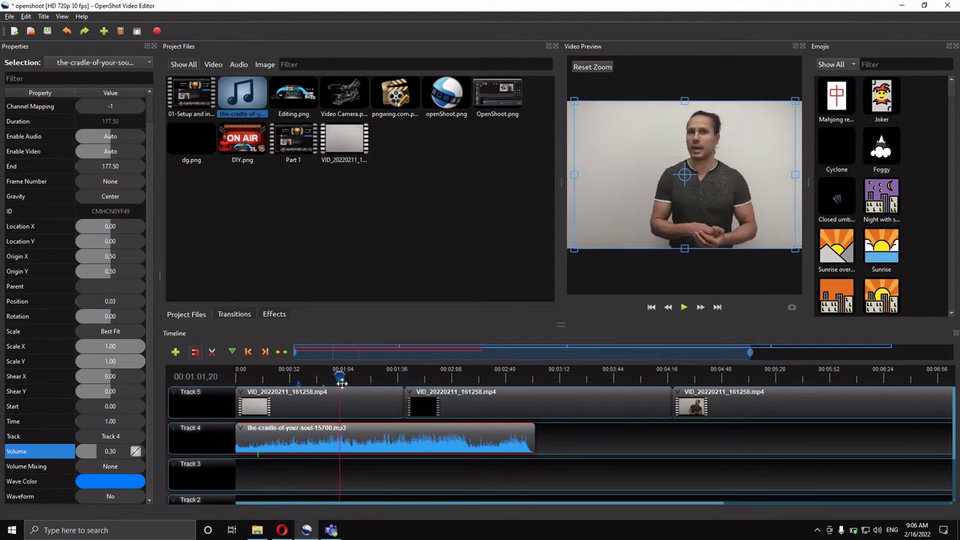
pyautogui.rightClick(95, 453)
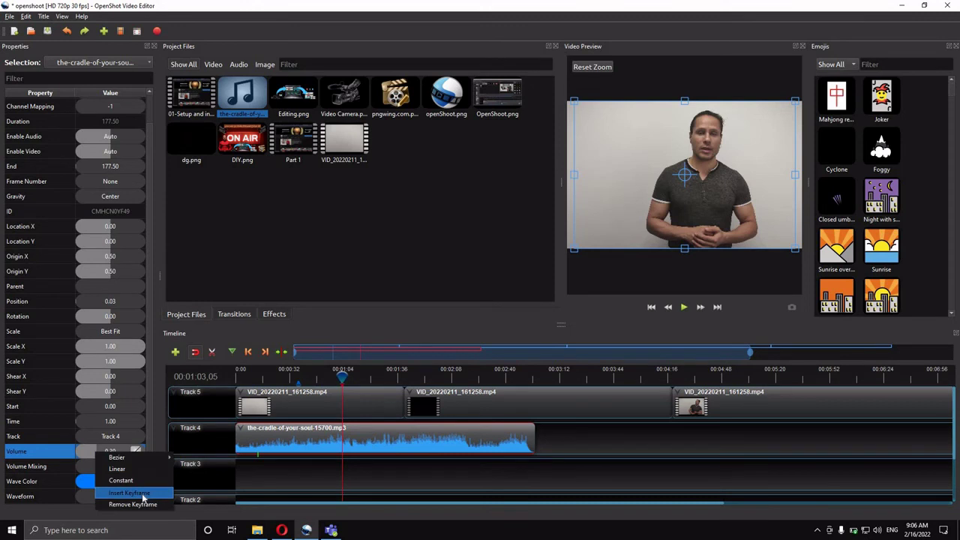
pyautogui.click(144, 499)
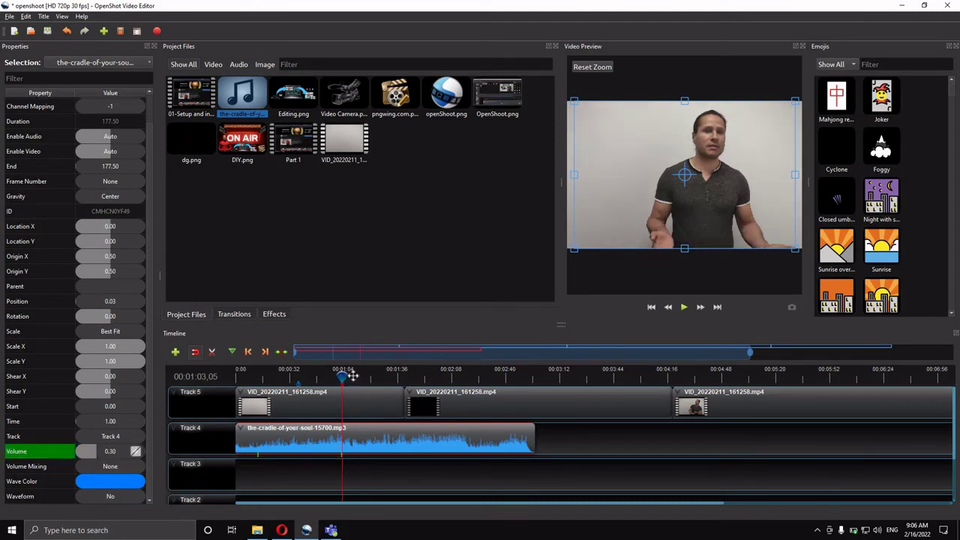
pyautogui.click(406, 375)
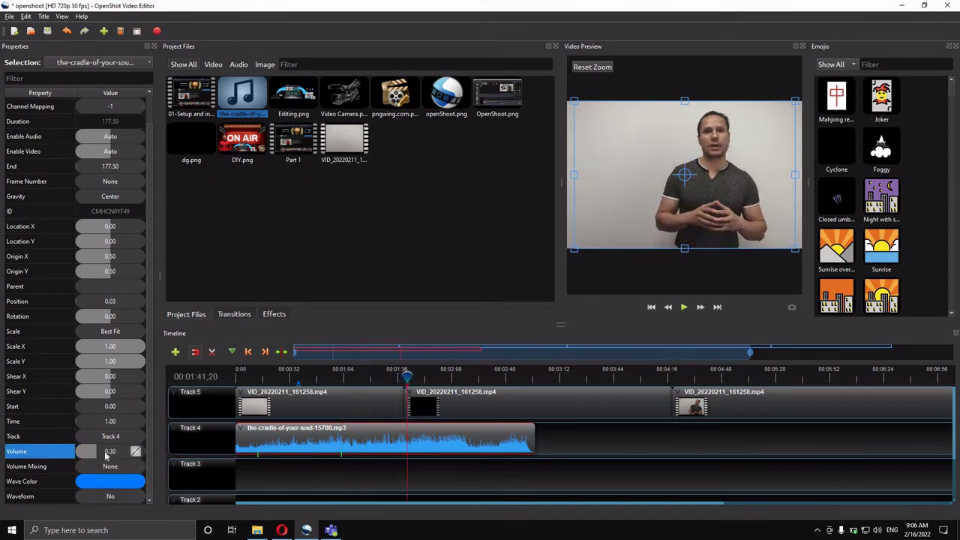
pyautogui.moveTo(108, 453); pyautogui.dragTo(113, 453)
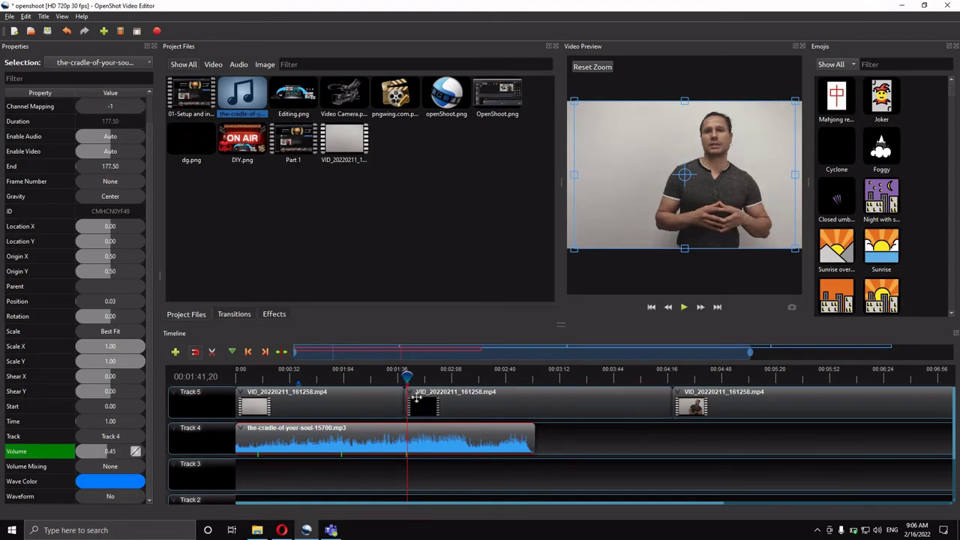
# - Check the music clip's Volume at about 2:16, 2:08 and 0:51, dismissing the keyframe options without a choice
pyautogui.moveTo(450, 379); pyautogui.dragTo(467, 383)
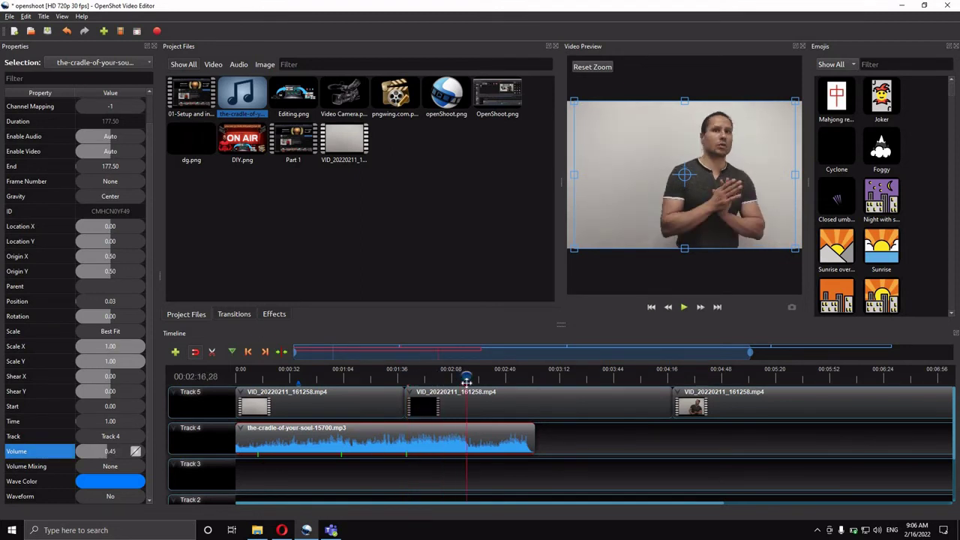
pyautogui.rightClick(101, 452)
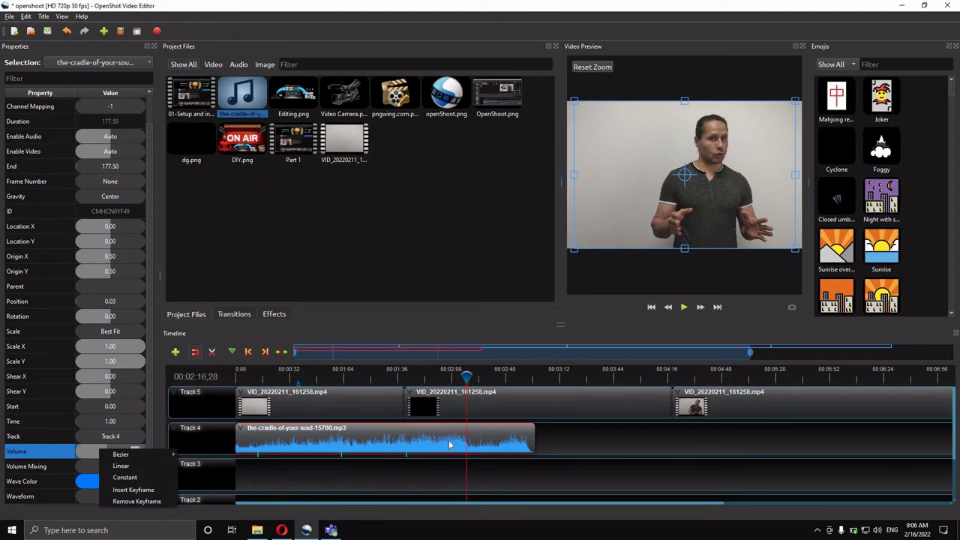
pyautogui.click(449, 375)
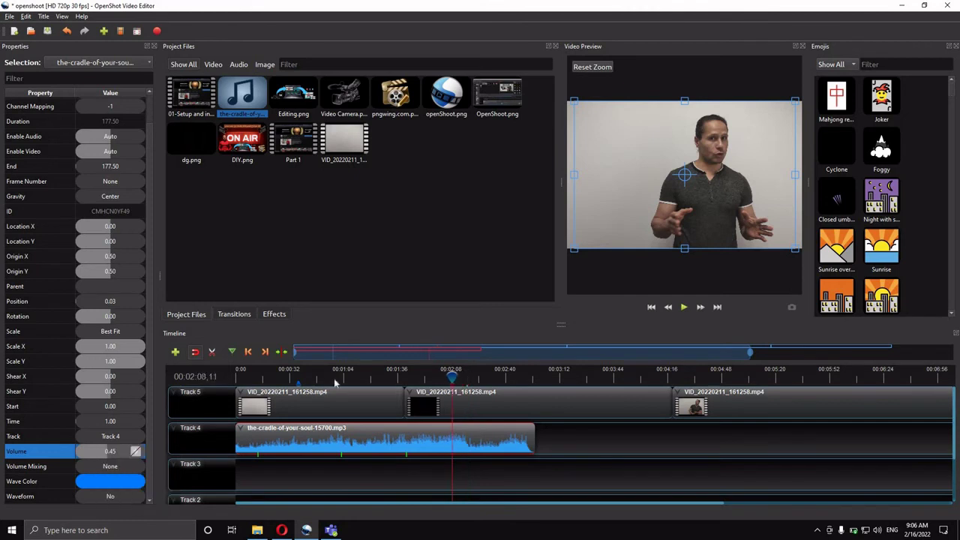
pyautogui.click(428, 375)
pyautogui.click(323, 375)
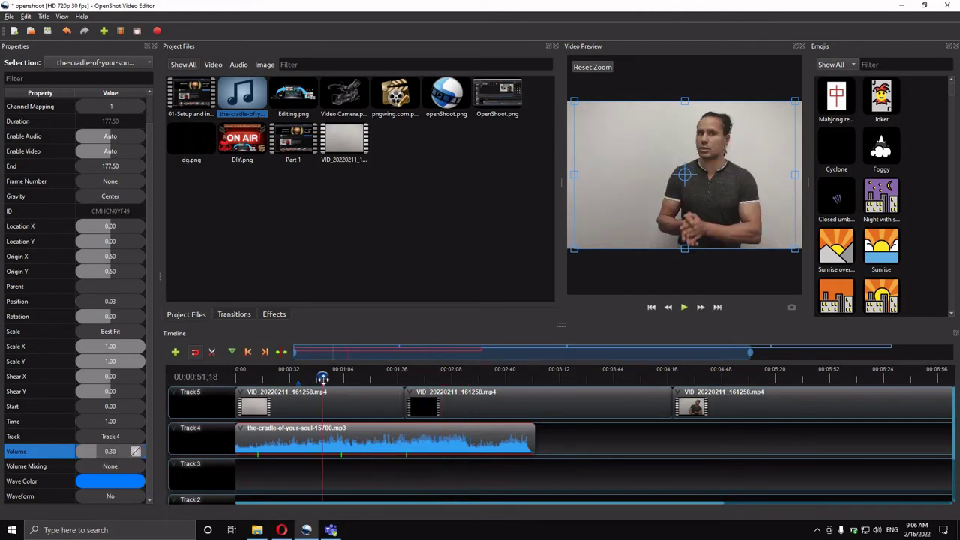
# - Remove all Volume keyframes from the music clip, starting with the one near 1:03, and return to the timeline start
pyautogui.moveTo(328, 377); pyautogui.dragTo(340, 378)
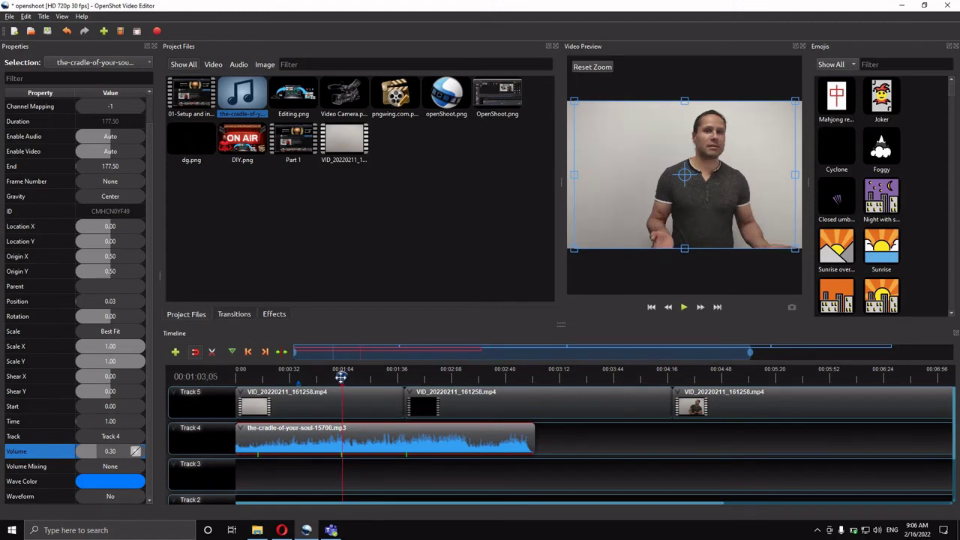
pyautogui.rightClick(84, 452)
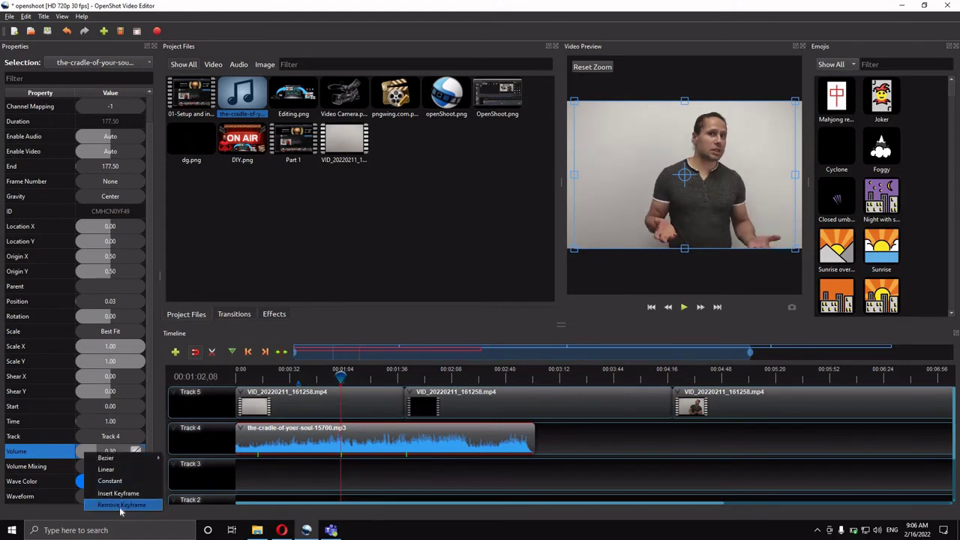
pyautogui.click(122, 505)
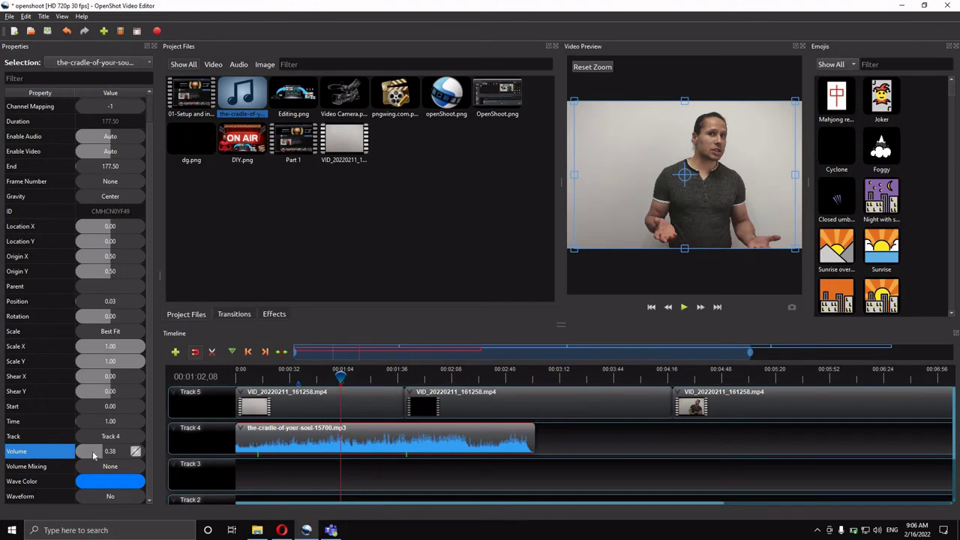
pyautogui.rightClick(93, 455)
pyautogui.click(122, 507)
pyautogui.rightClick(91, 455)
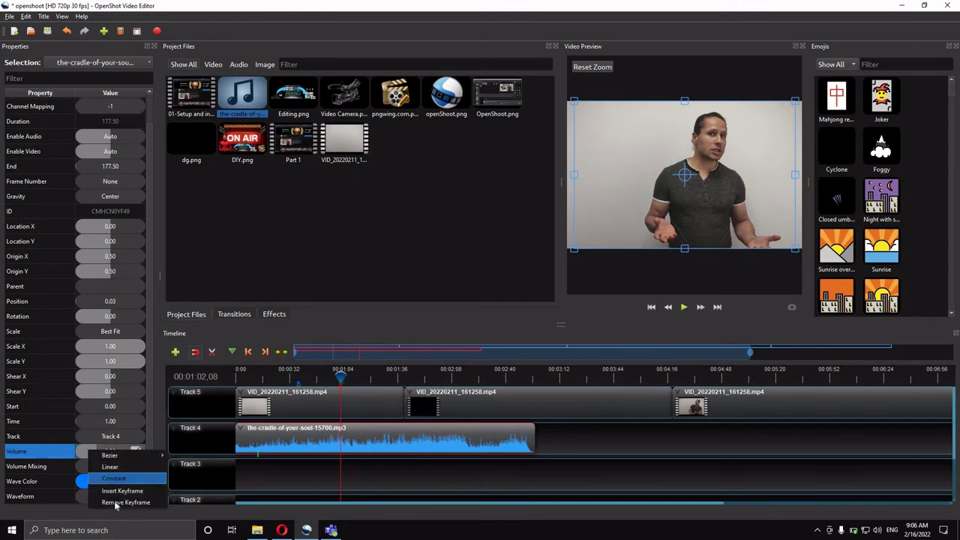
pyautogui.click(118, 505)
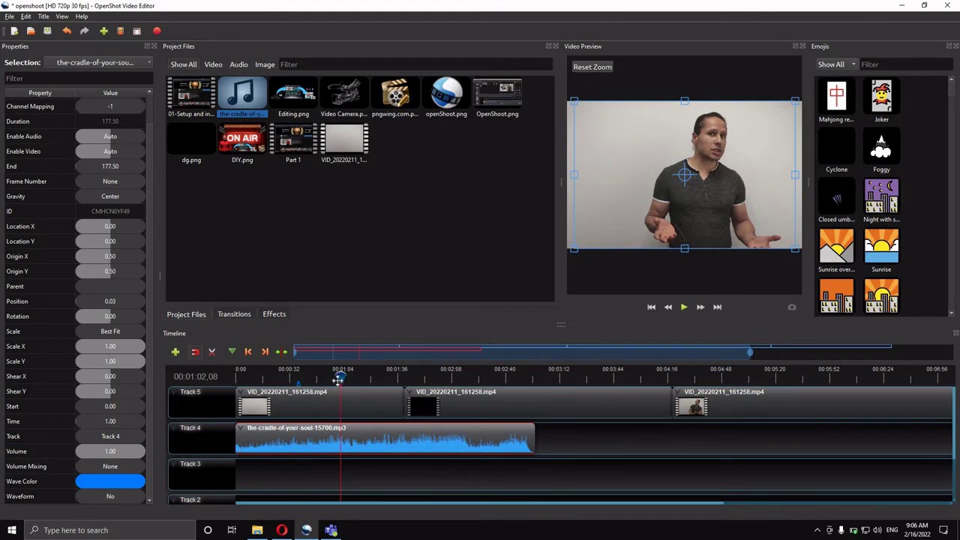
pyautogui.click(241, 375)
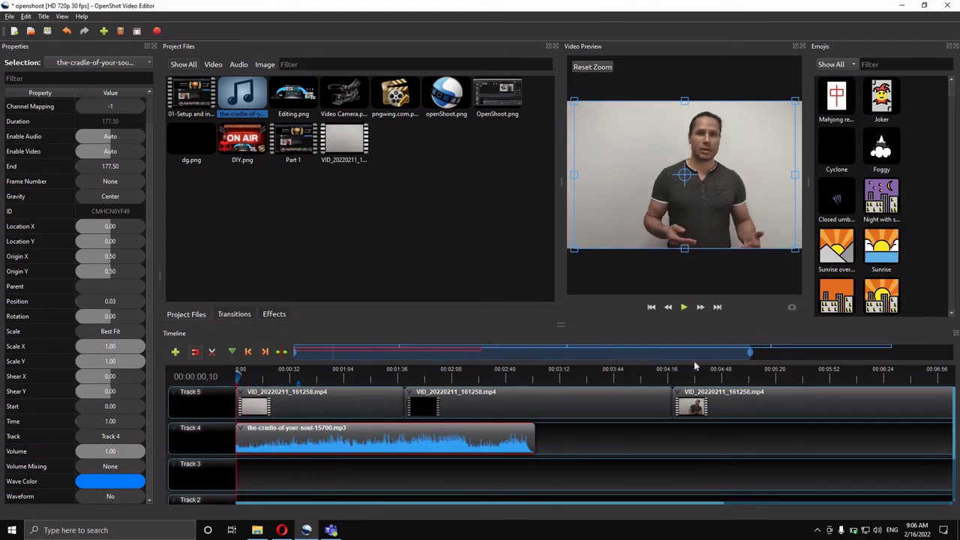
# - Play the opening seconds of the timeline to hear the music at full volume, stop, and return to the start
pyautogui.click(683, 307)
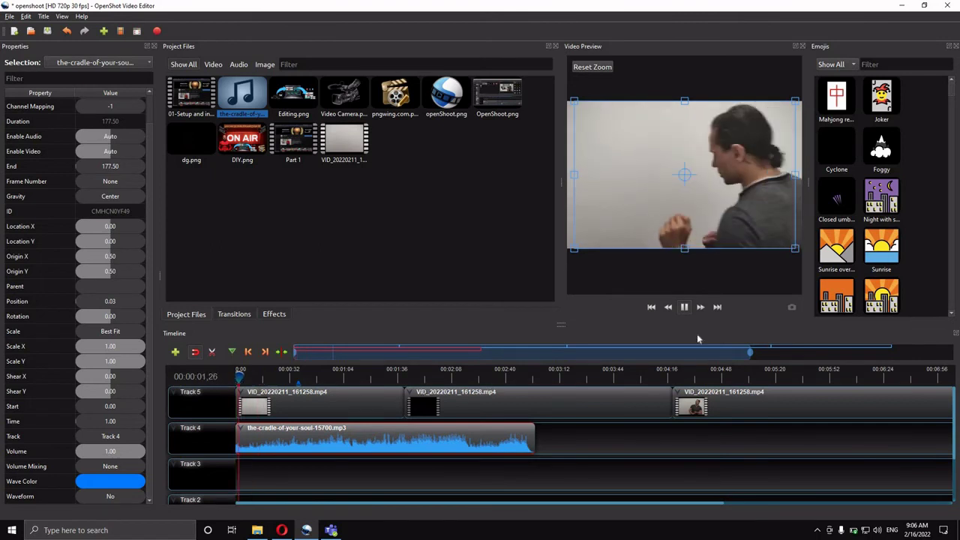
pyautogui.click(652, 307)
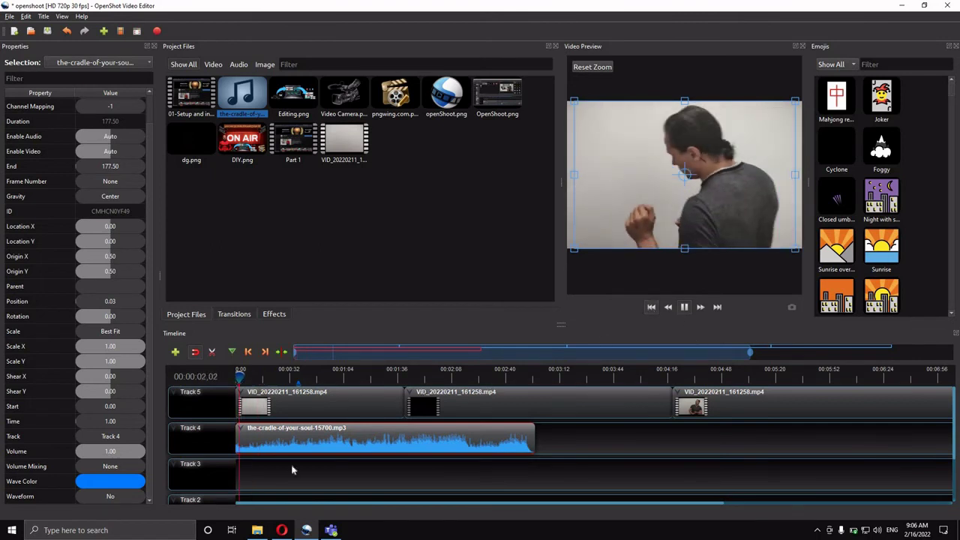
pyautogui.click(685, 307)
pyautogui.click(651, 306)
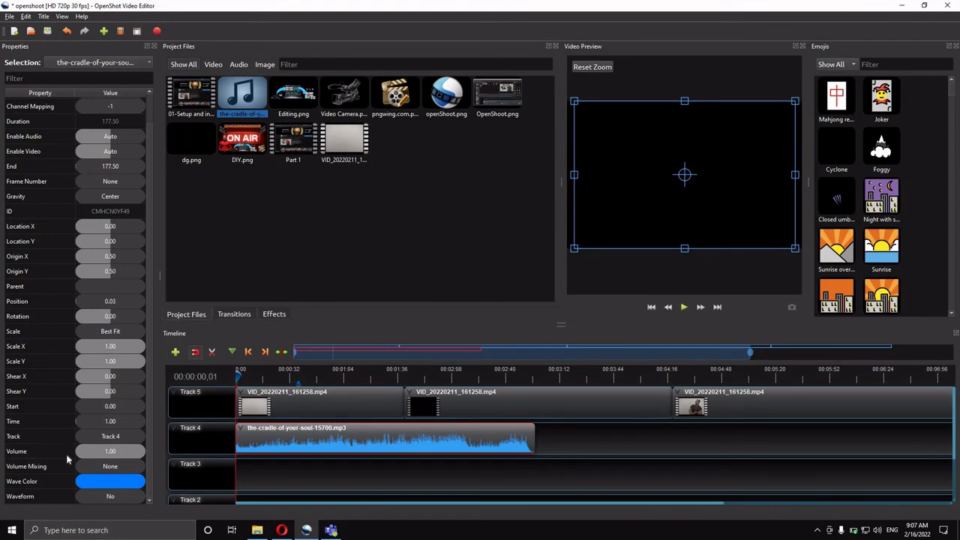
# - Set the music clip's Volume to 0.09 at the timeline start and play the mix until about 0:15
pyautogui.scroll(2, 118, 466)
pyautogui.scroll(-2, 118, 467)
pyautogui.click(110, 451)
pyautogui.moveTo(109, 452); pyautogui.dragTo(87, 454)
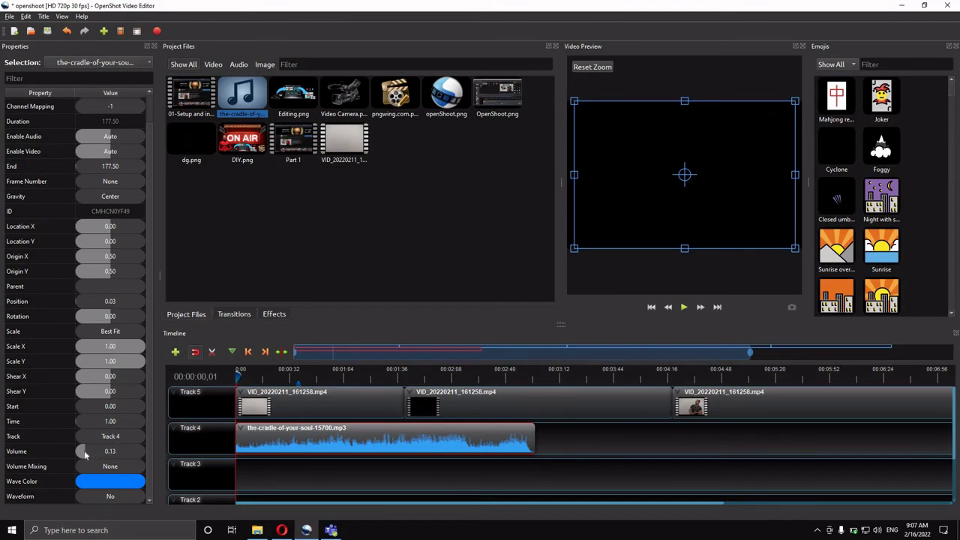
pyautogui.moveTo(82, 454); pyautogui.dragTo(81, 455)
pyautogui.click(684, 308)
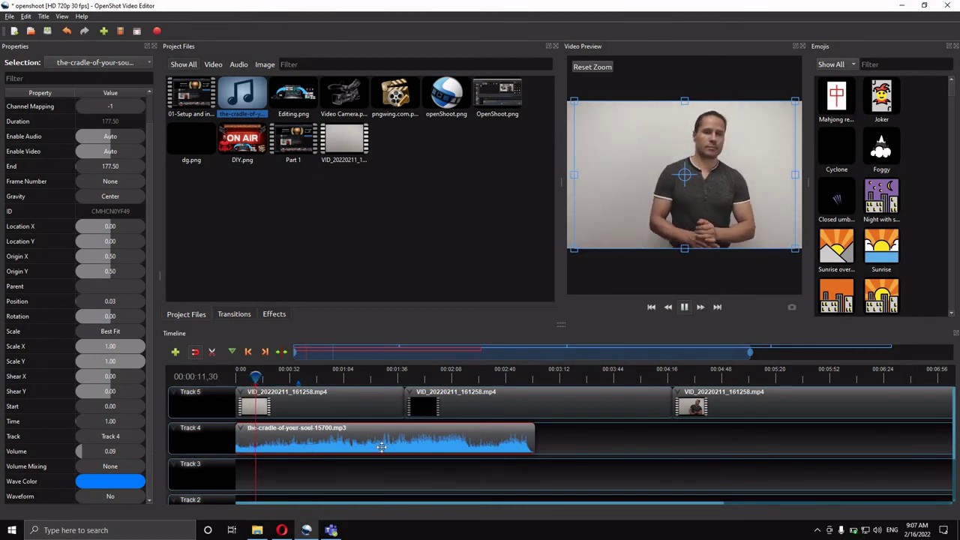
pyautogui.click(685, 307)
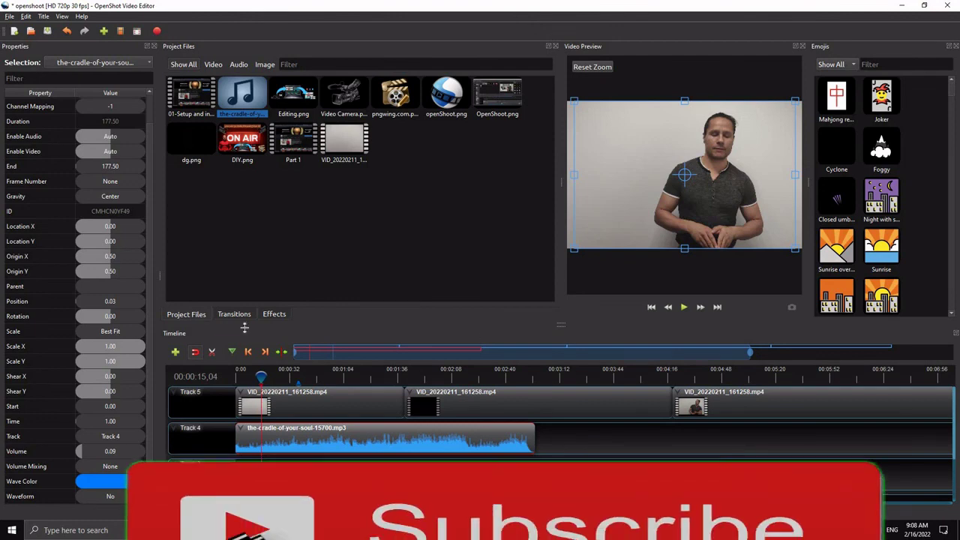
# - View the available effects and the music clip's properties, deselect the clip, and return to the project files
pyautogui.click(274, 315)
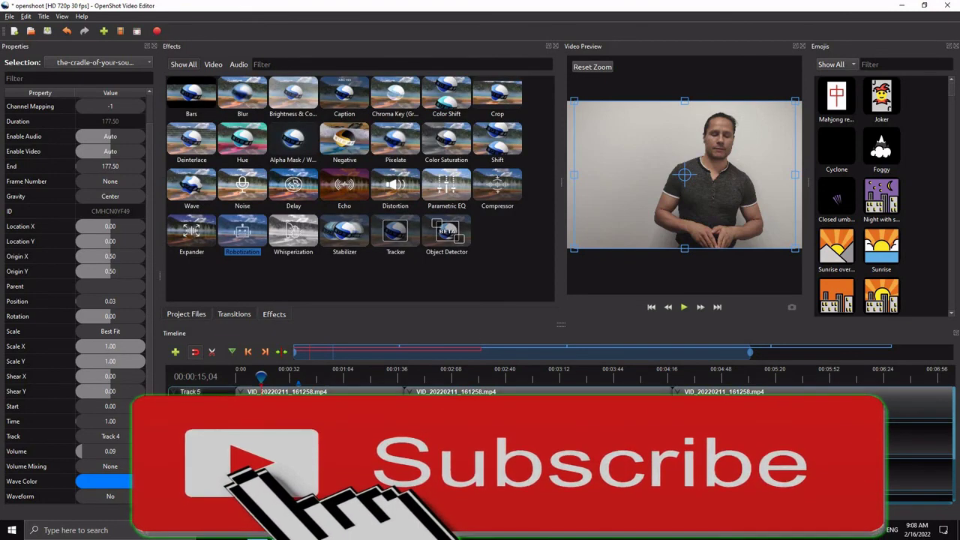
pyautogui.scroll(1, 75, 293)
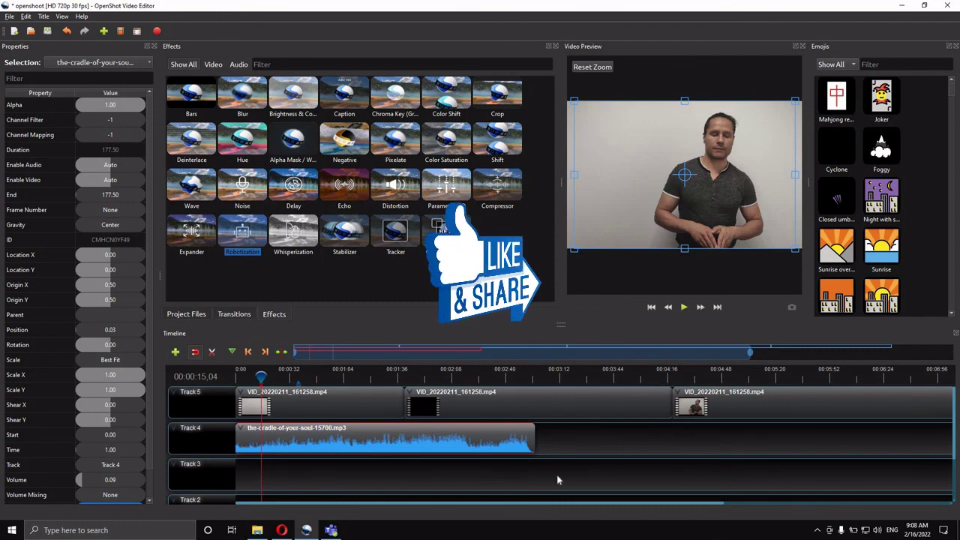
pyautogui.click(556, 475)
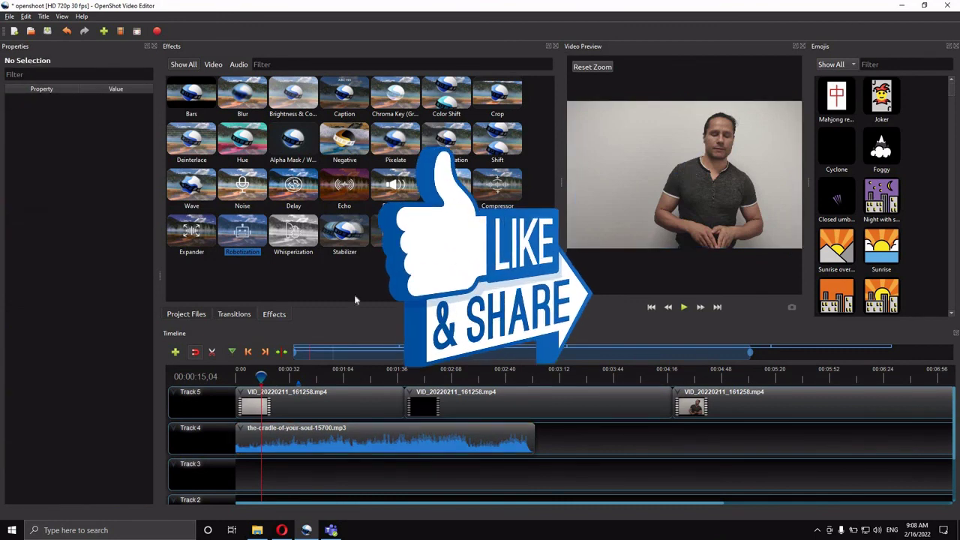
pyautogui.click(187, 315)
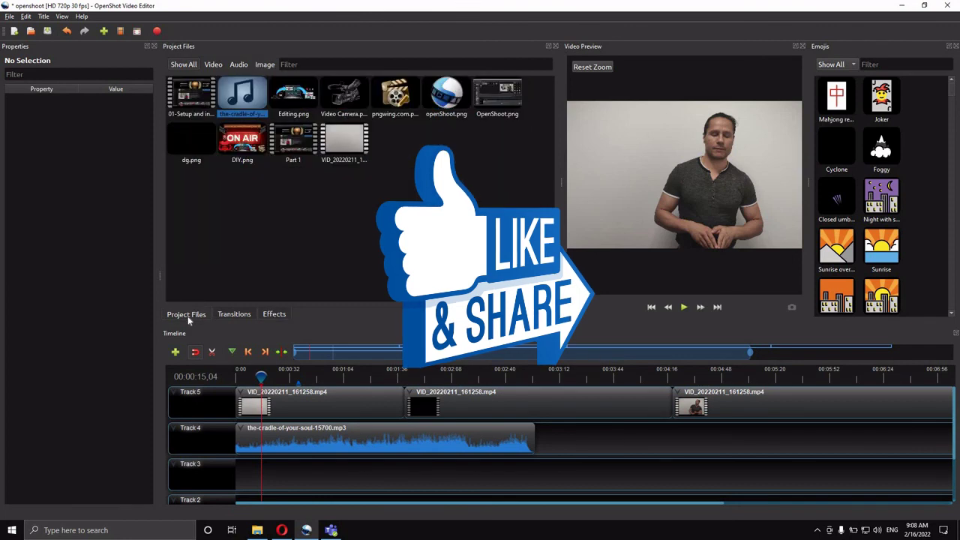